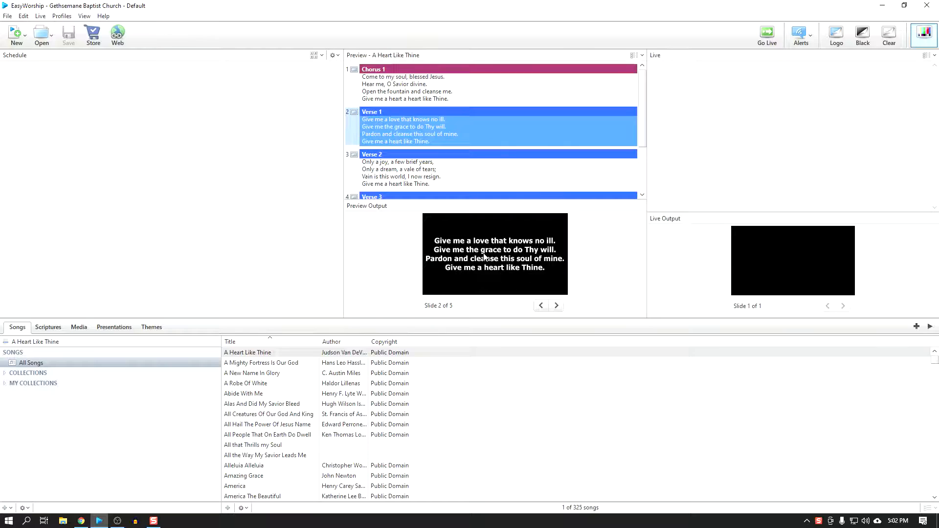
click(800, 254)
click(800, 253)
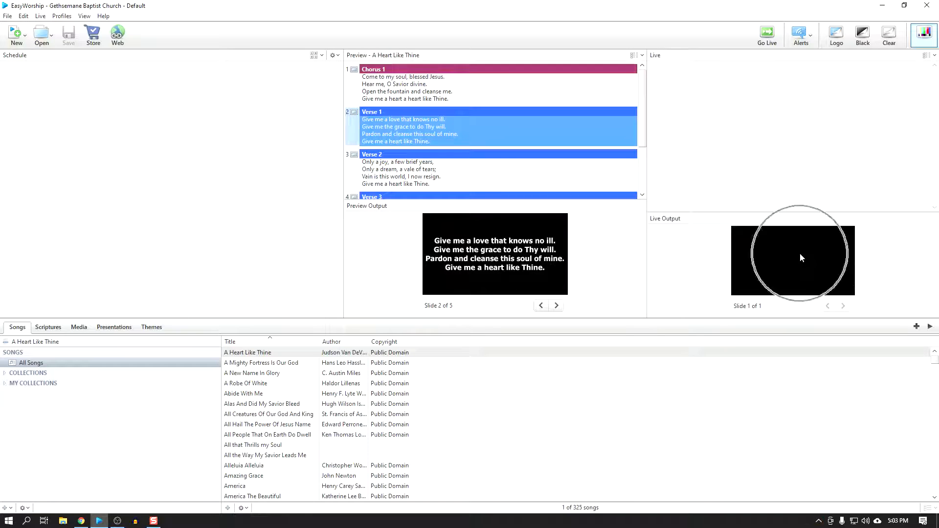
click(799, 254)
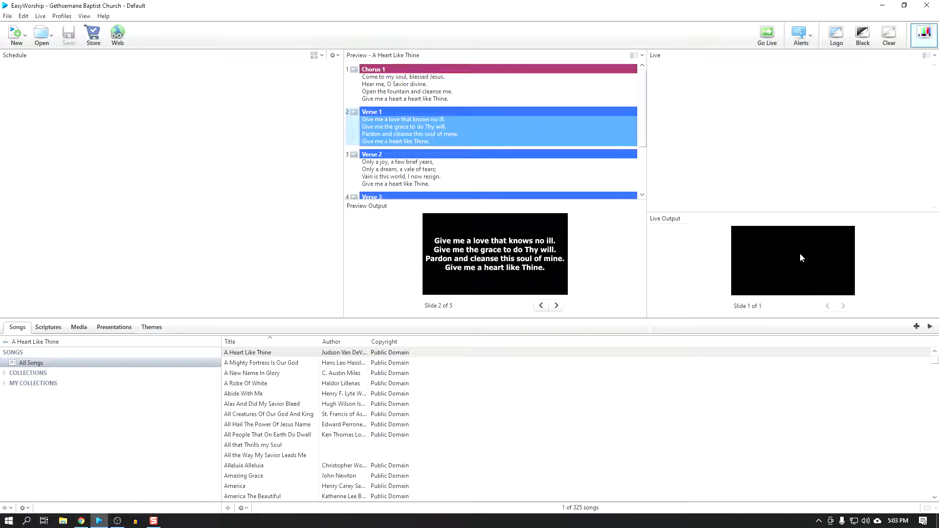
click(286, 244)
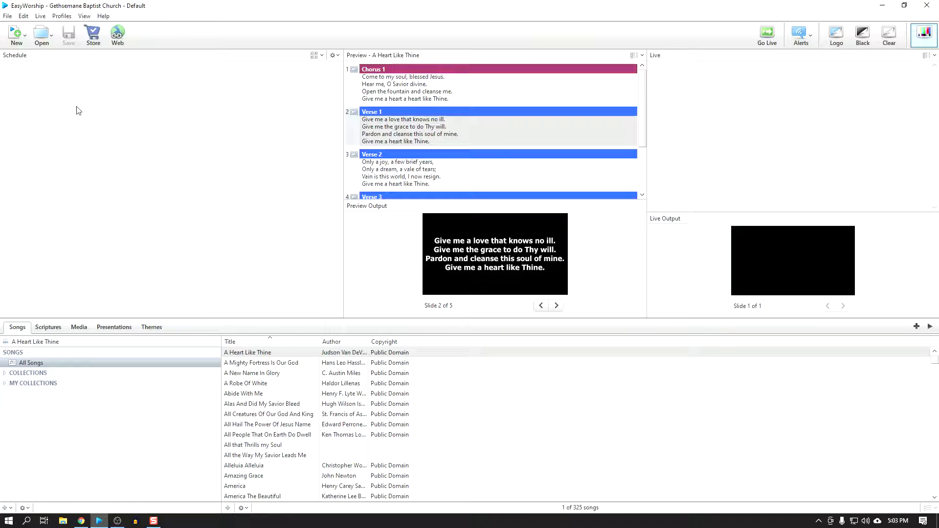
key(ctrl)
key(ctrl)
key(ctrl)
key(ctrl)
Step: Add the 2020 Identity_edit2 (2) image from the media library's images to the empty schedule
click(79, 328)
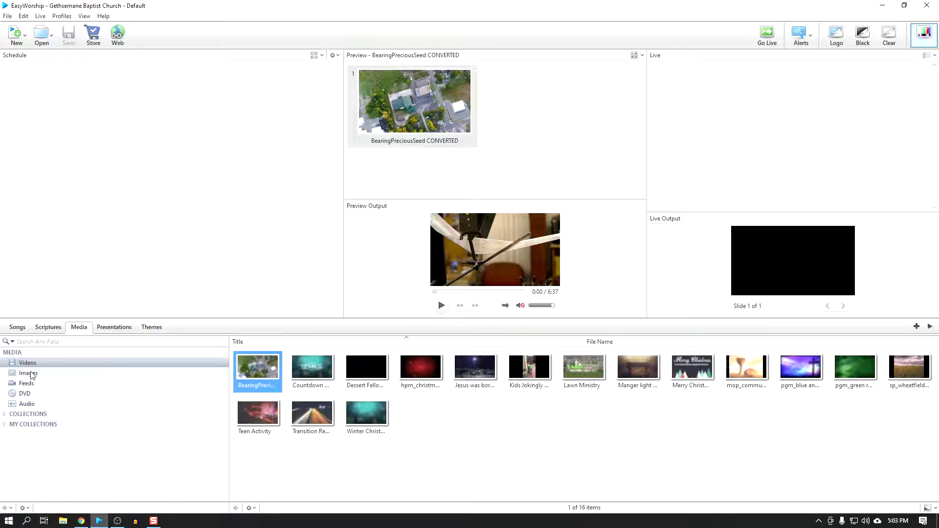
click(31, 374)
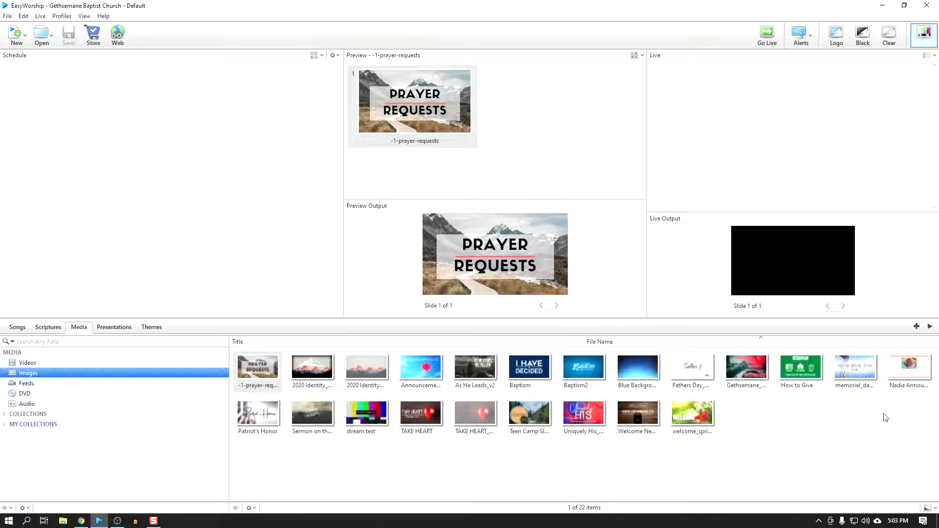
click(423, 470)
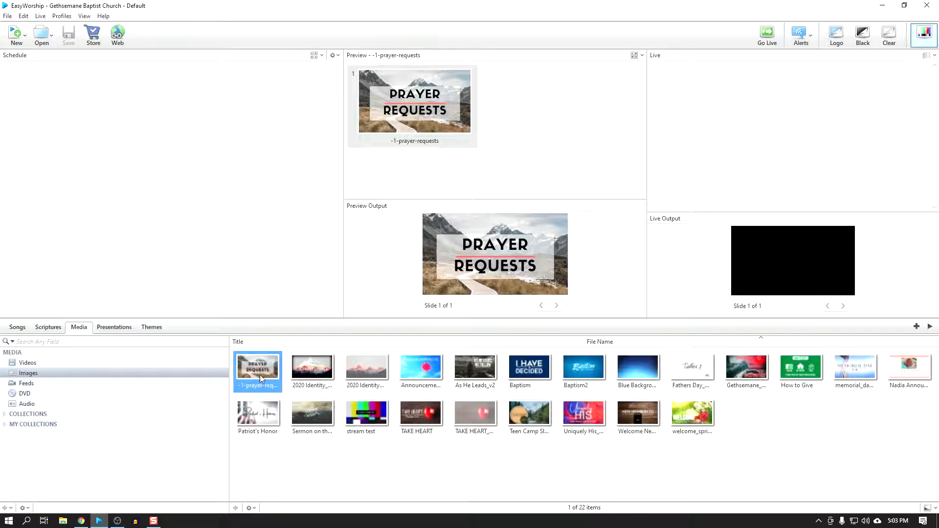
drag(313, 372, 168, 180)
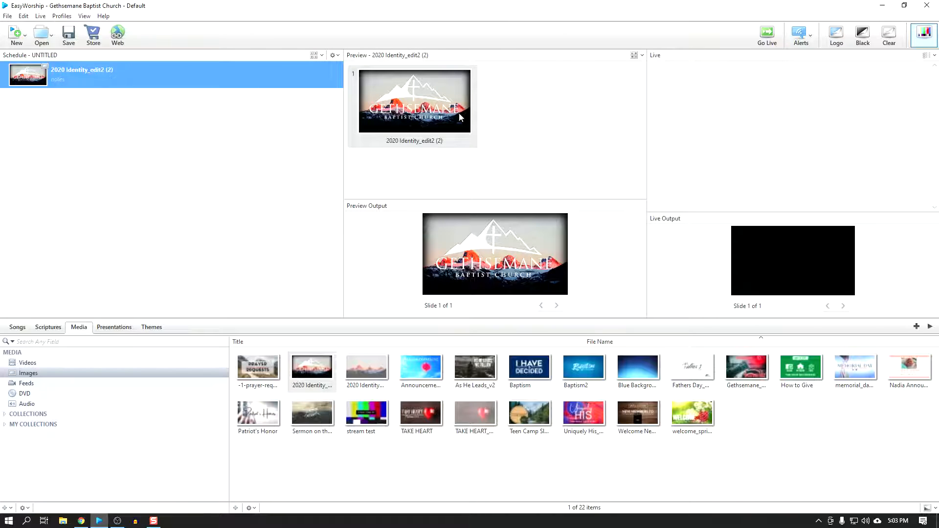
Step: Send the scheduled 2020 Identity_edit2 (2) image to the live output
double_click(34, 83)
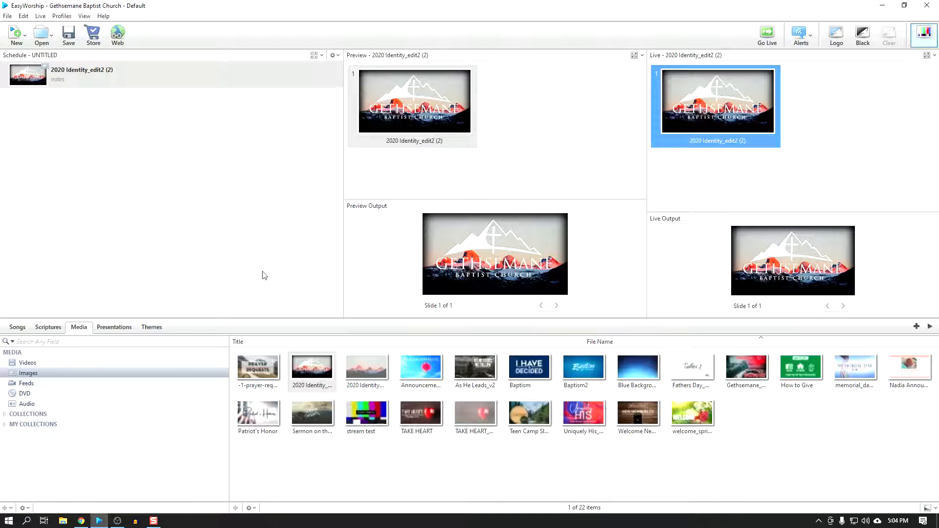
key(ctrl)
key(ctrl)
key(ctrl)
key(ctrl)
click(209, 259)
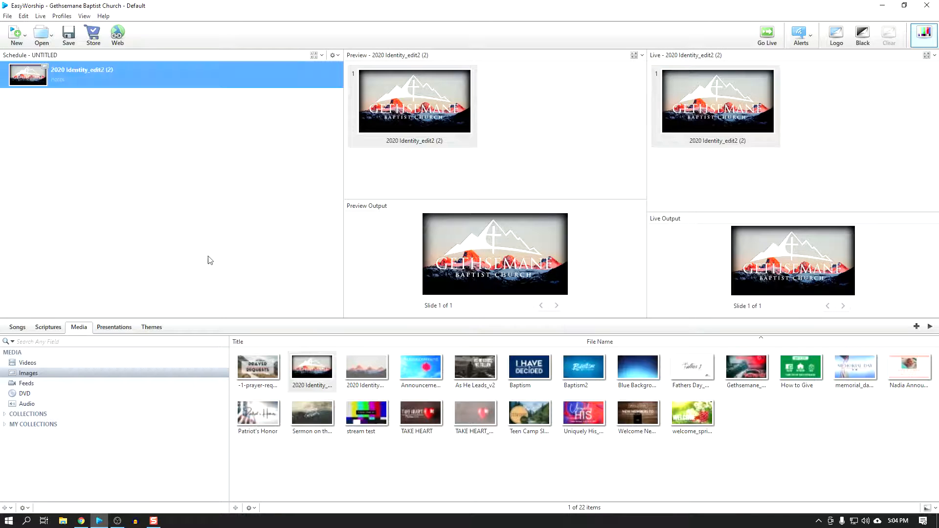
Step: Append the Announcements_Summer, baby announcement, Uniquely His_Ladies Retreat, Gethsemane_On_Air and Fathers Day_branded images to the schedule in that order
drag(430, 378, 168, 216)
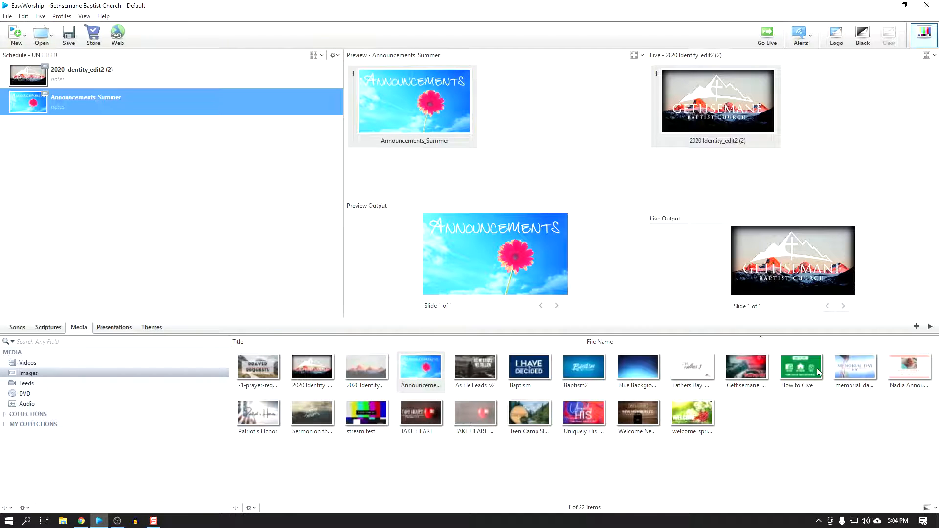
drag(908, 374, 122, 204)
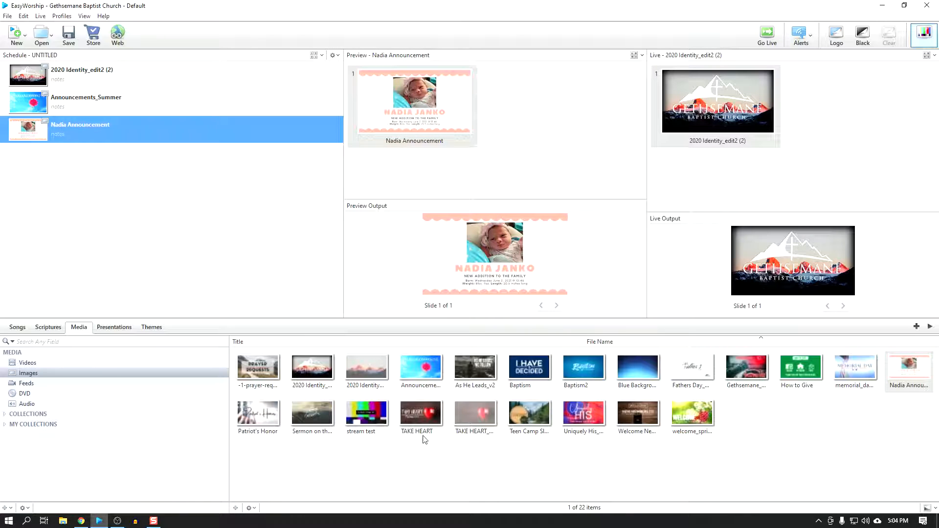
drag(584, 416, 164, 277)
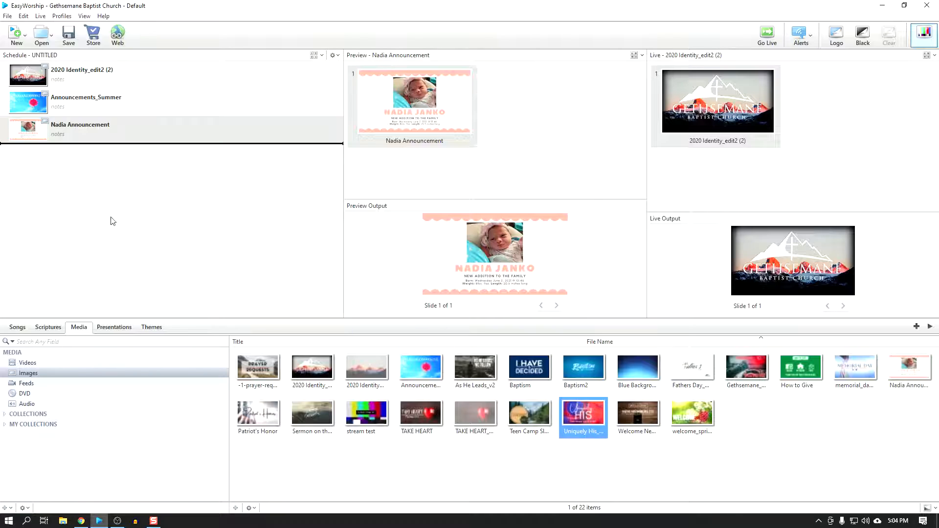
drag(112, 221, 112, 221)
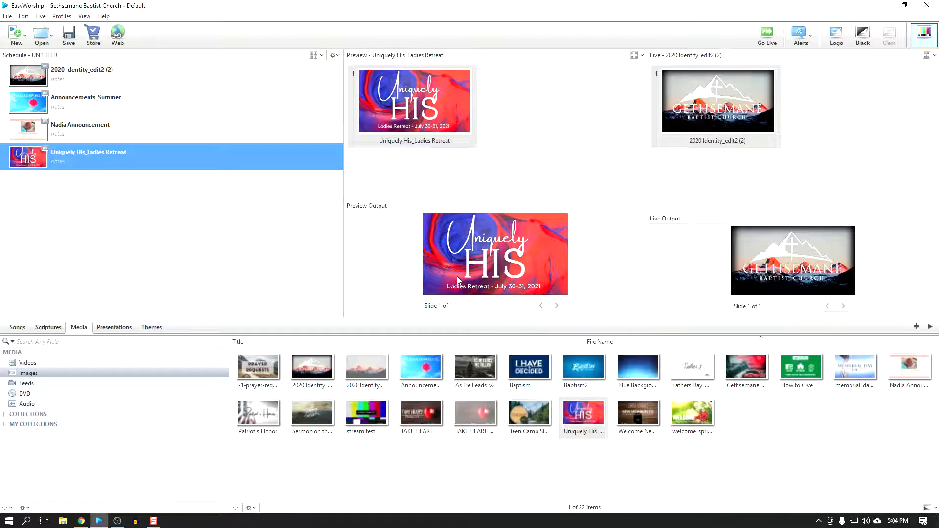
drag(726, 361, 102, 220)
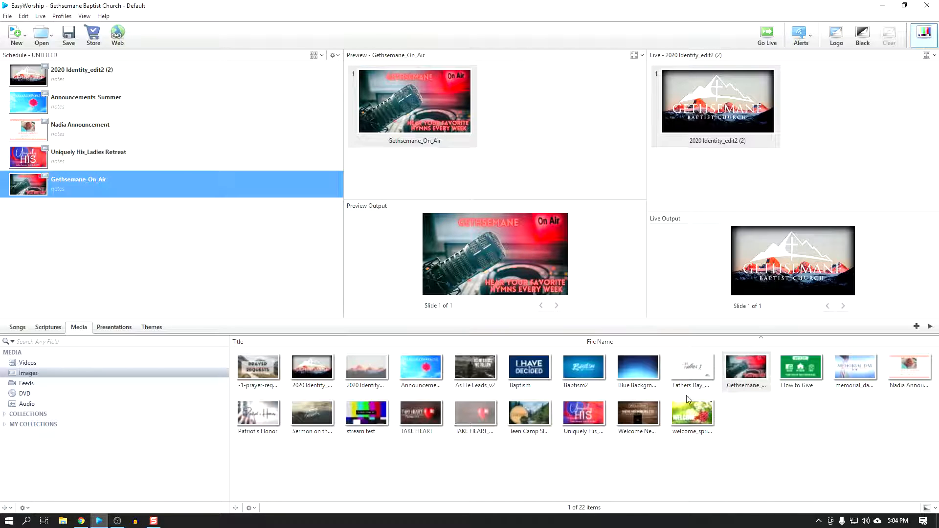
drag(688, 368, 114, 238)
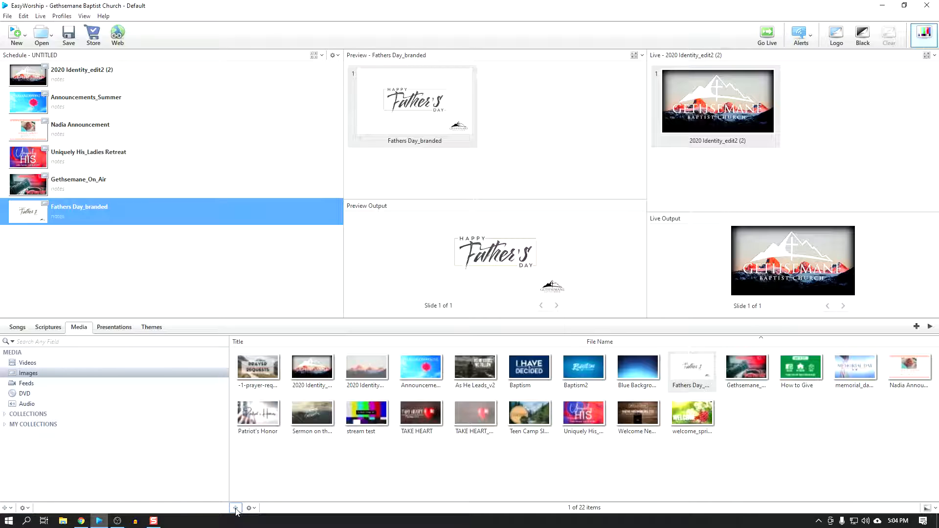
Step: Start importing an image into the media library and sort the files in the Final Slides folder with the newest first
key(ctrl)
key(ctrl)
key(ctrl)
click(237, 508)
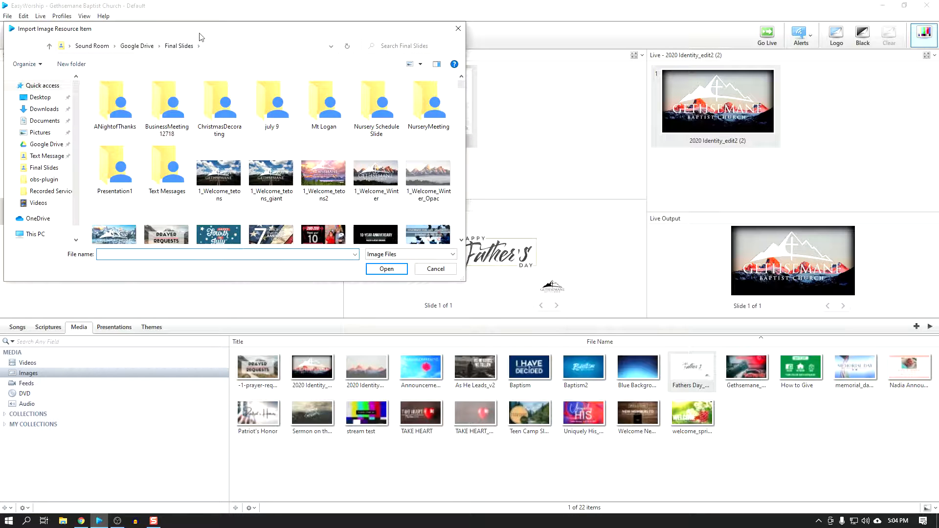
drag(199, 37, 461, 167)
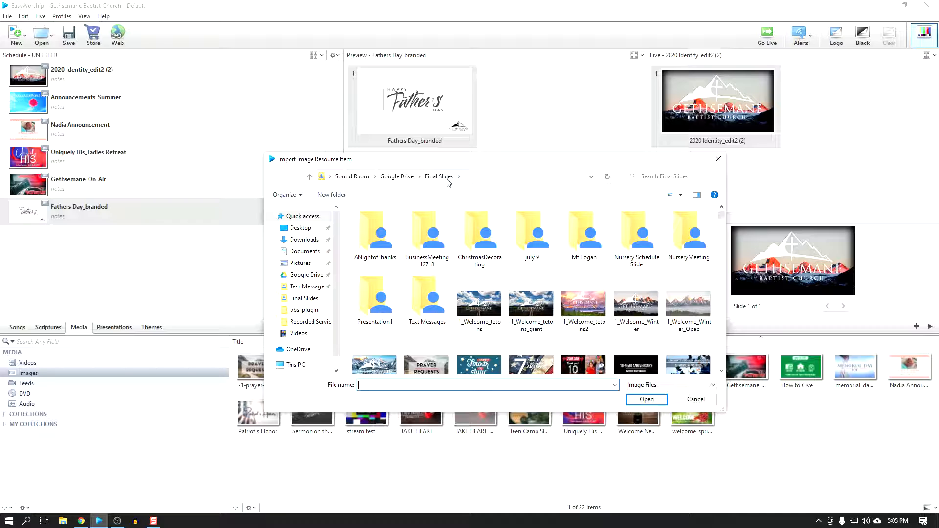
right_click(625, 283)
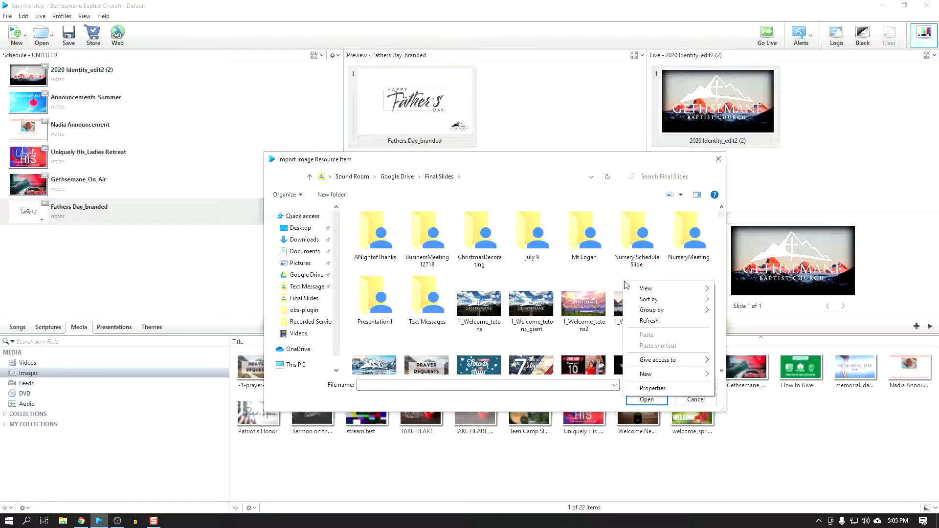
mouse_move(666, 300)
click(722, 318)
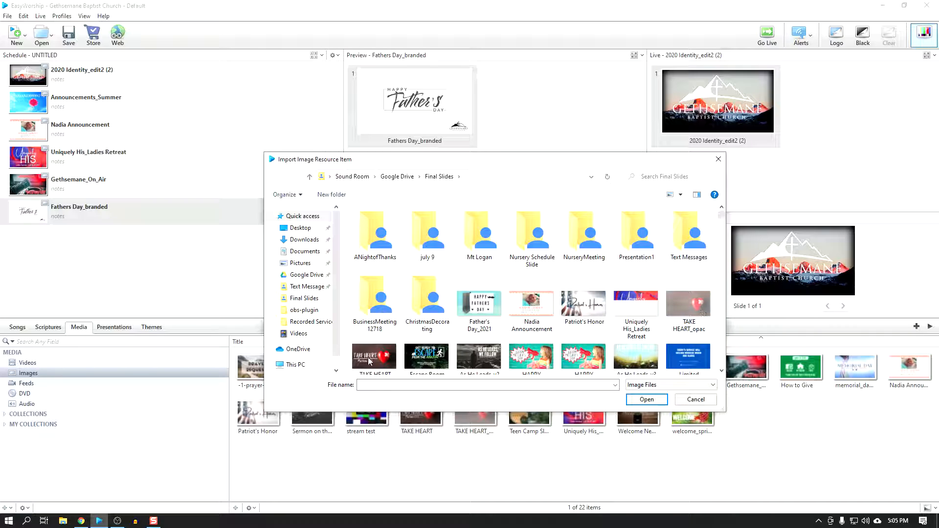
Step: Import the Annual Business Meeting image from the Final Slides folder into the media library
scroll(406, 342, down, 1)
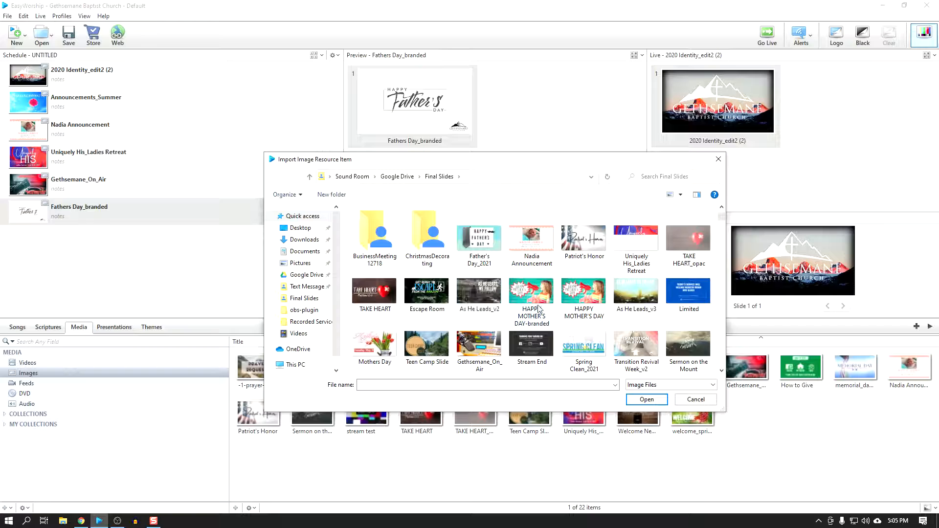
scroll(420, 334, down, 5)
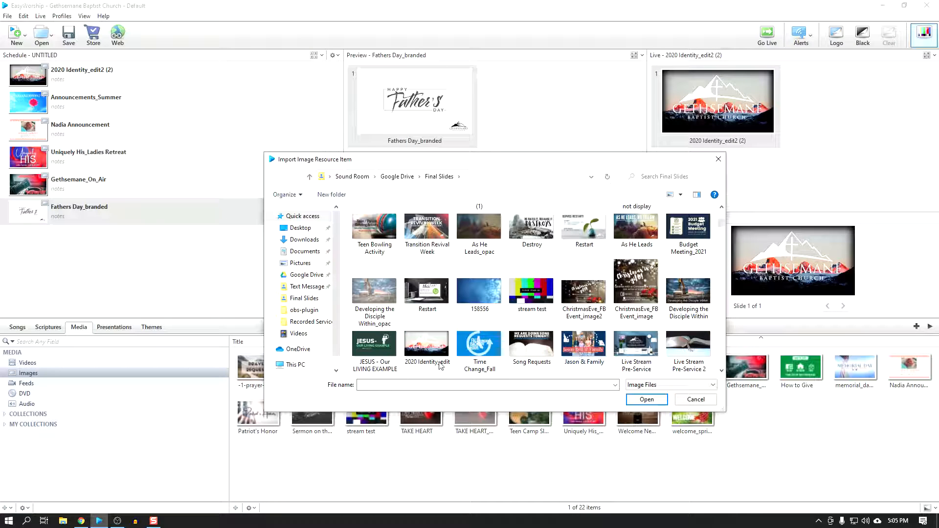
scroll(440, 359, down, 2)
scroll(456, 351, down, 3)
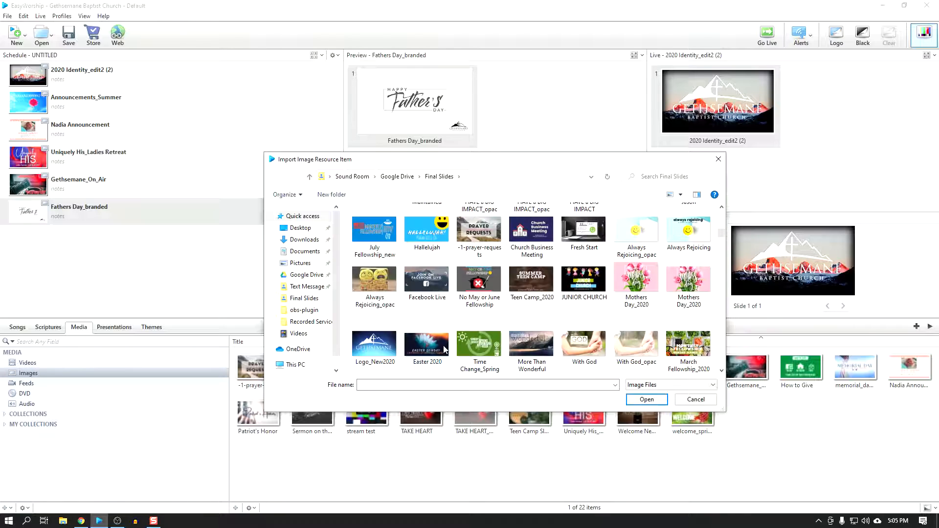
scroll(623, 321, down, 8)
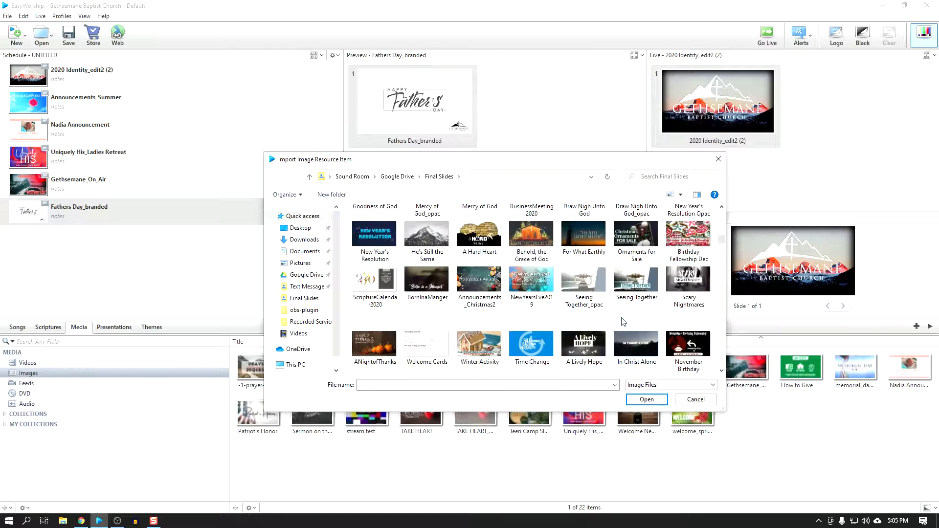
scroll(623, 321, down, 6)
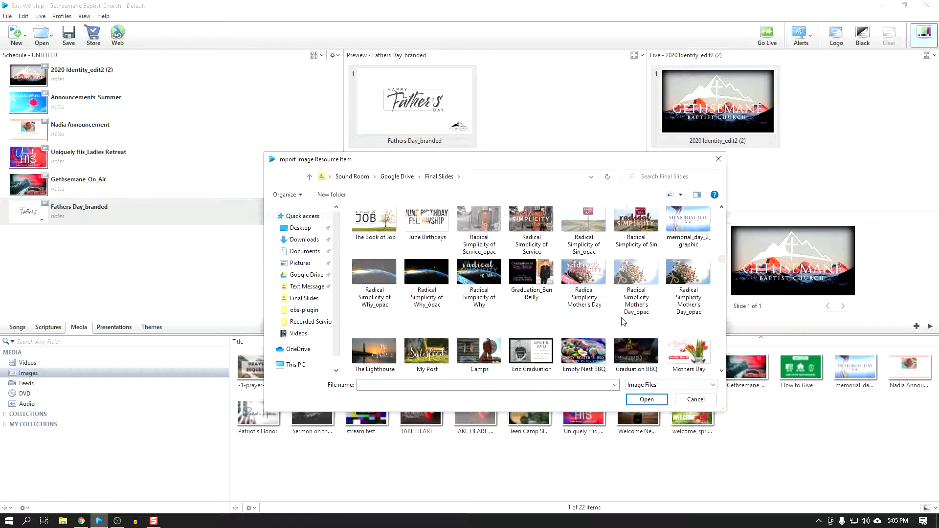
scroll(622, 320, down, 8)
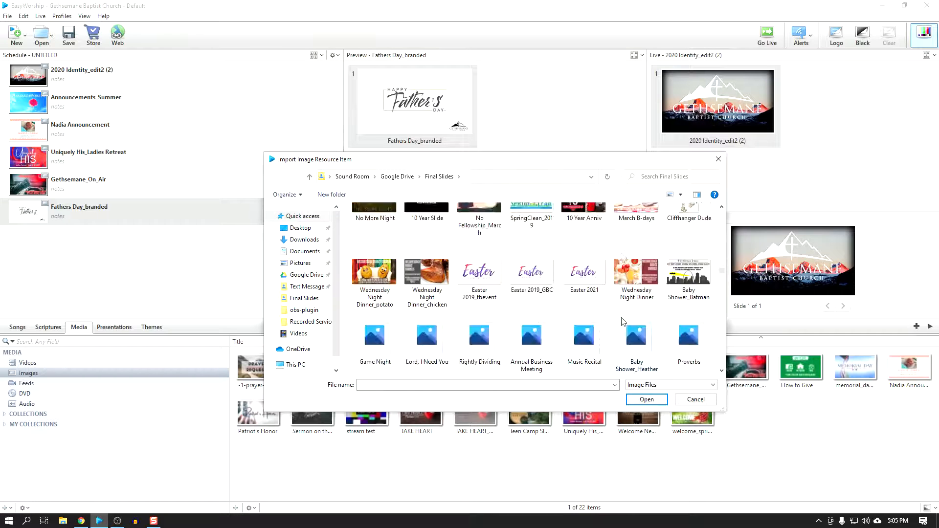
scroll(622, 321, down, 2)
scroll(622, 322, up, 2)
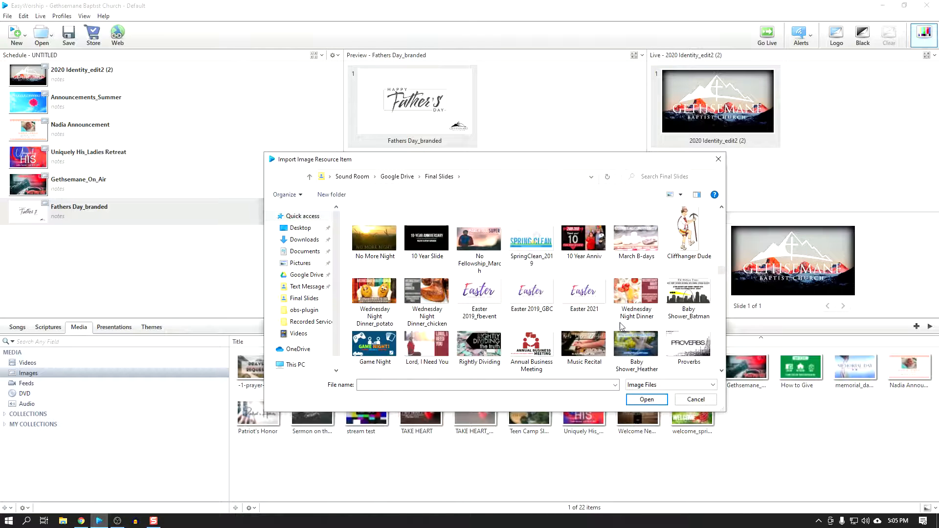
click(534, 361)
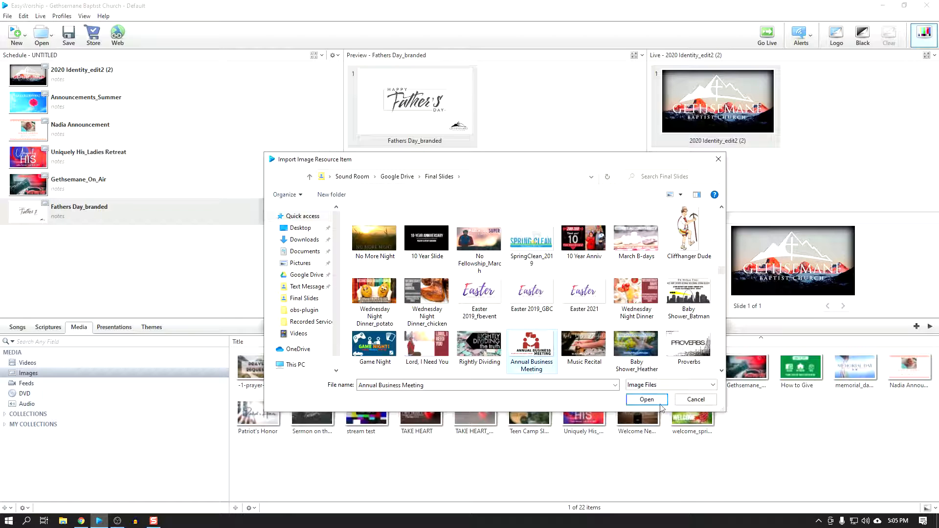
click(646, 399)
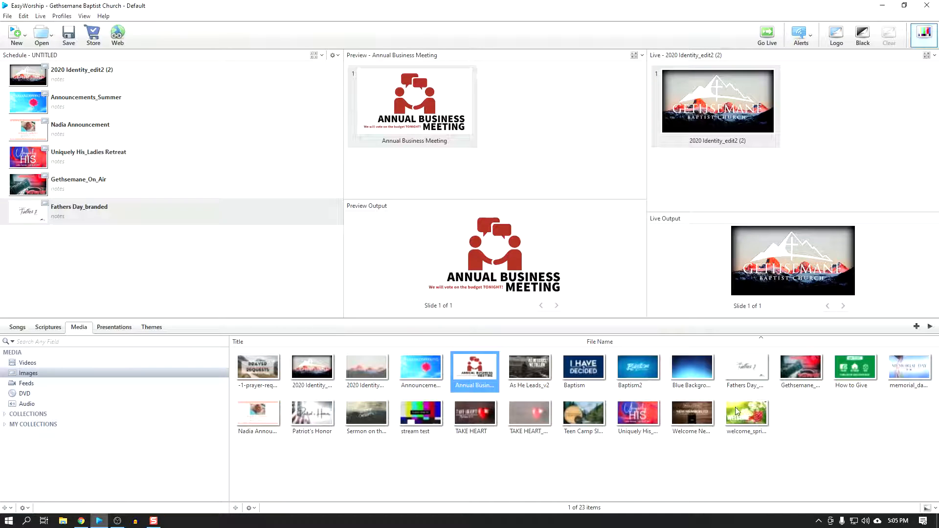
Step: Append the Annual Business Meeting image to the schedule, followed by three copies of the 2020 Identity_edit2 (2) image
drag(484, 374, 68, 259)
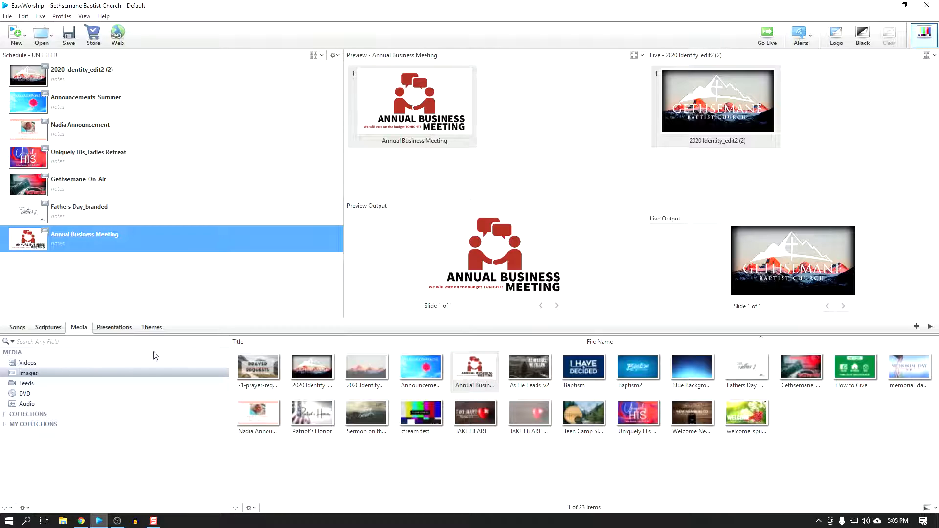
drag(312, 363, 145, 309)
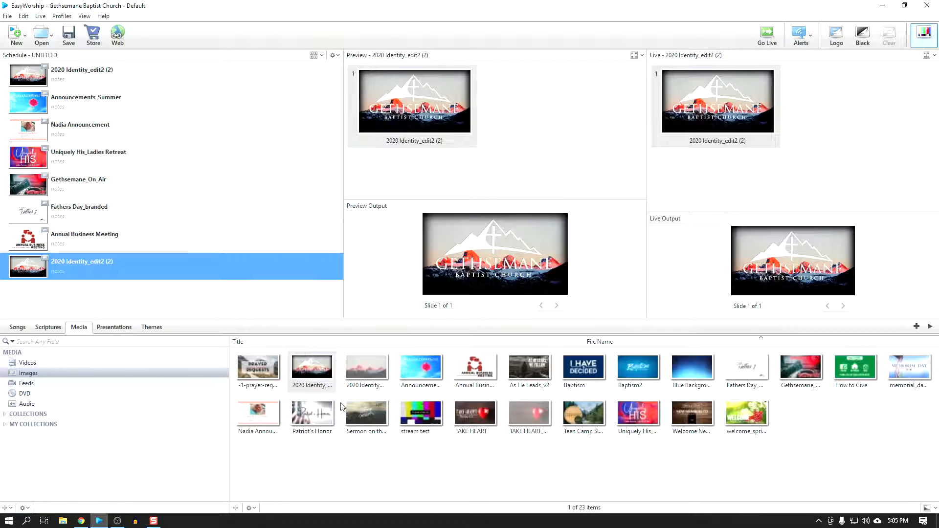
drag(318, 375, 116, 316)
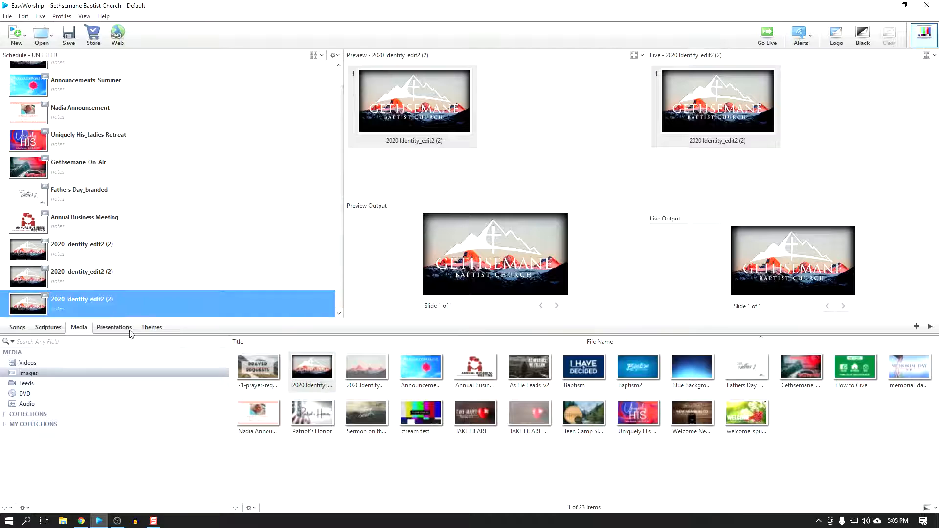
scroll(27, 232, up, 1)
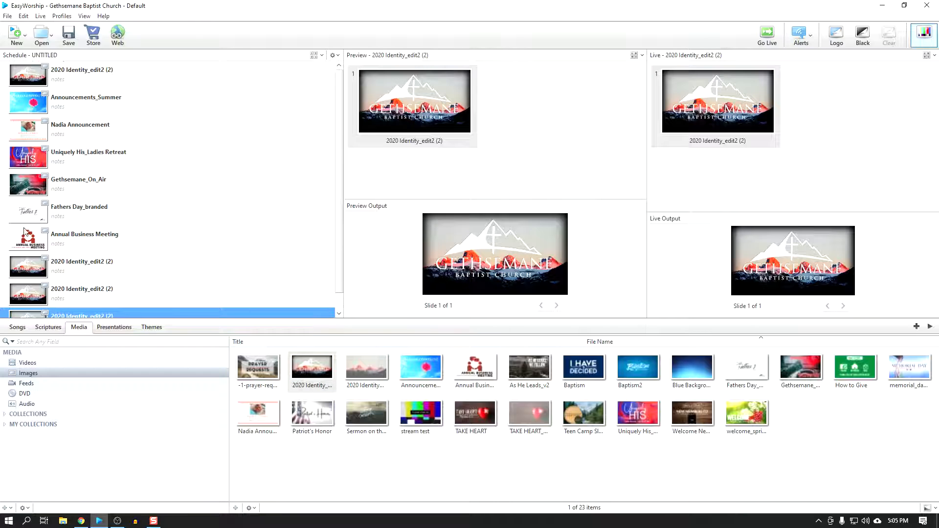
scroll(84, 303, down, 1)
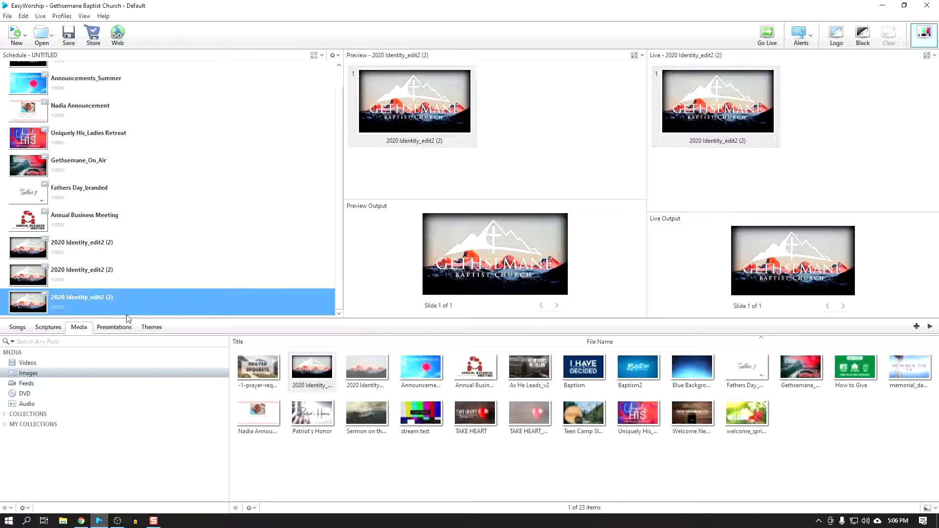
Step: Find the song Ring The Bells Of Heaven in the song library and preview its chorus and verses
click(18, 328)
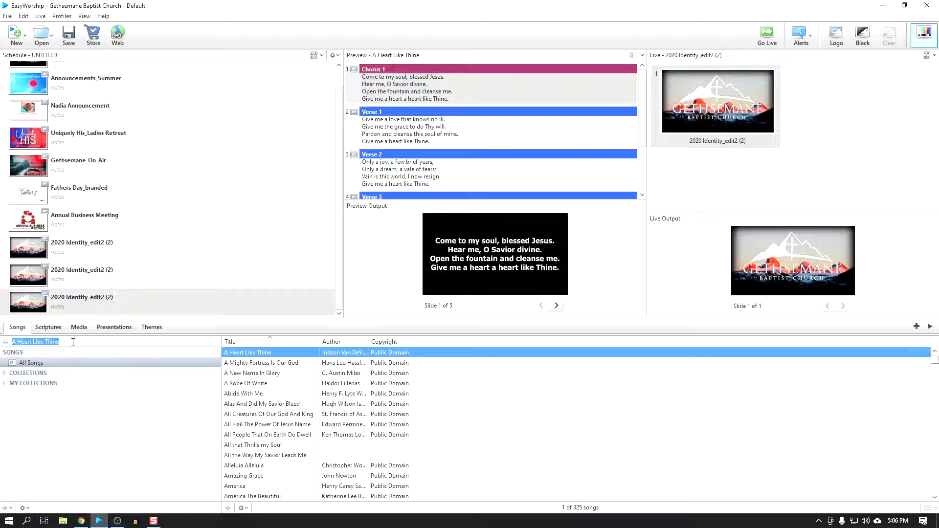
text(Ring The Bells Of Heaven)
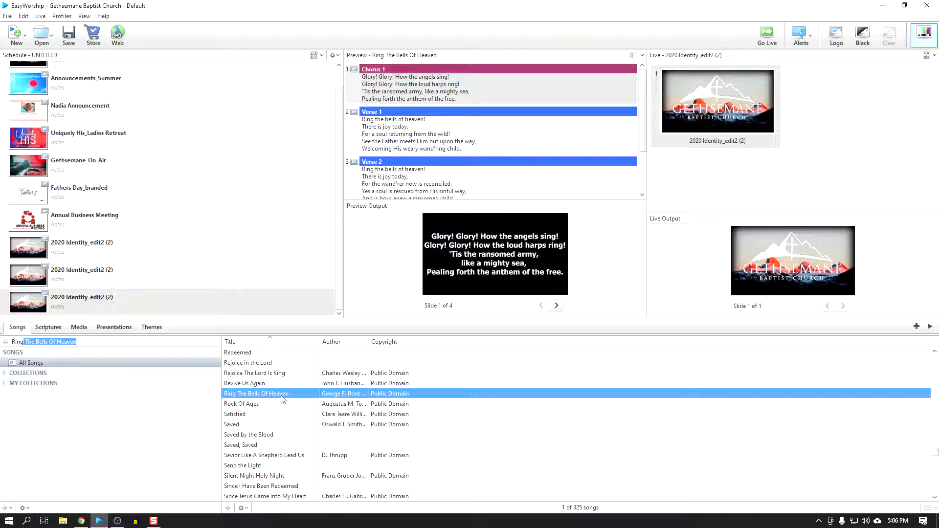
click(400, 132)
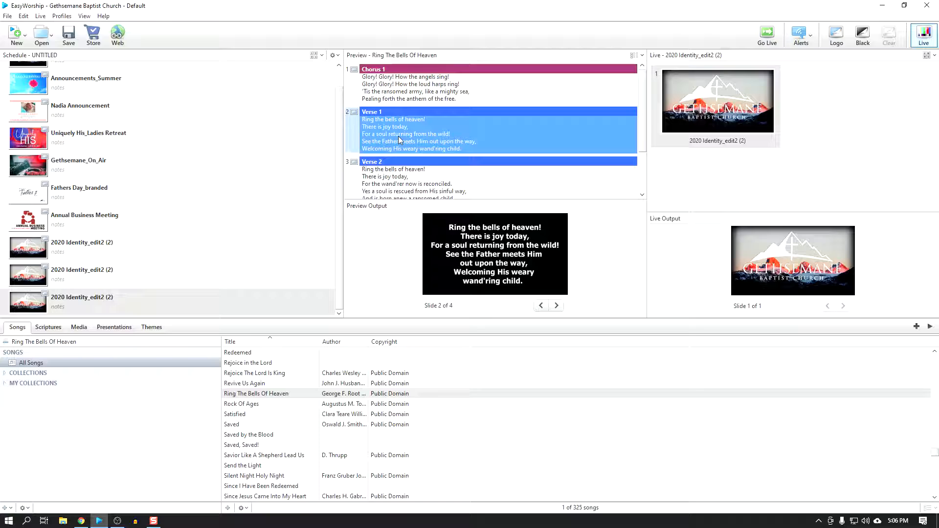
click(401, 182)
click(424, 157)
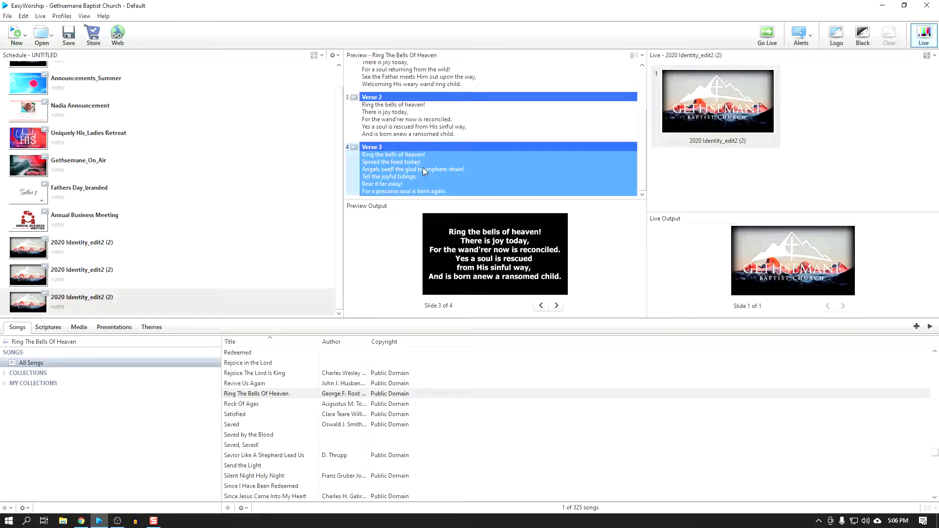
click(407, 134)
scroll(407, 134, up, 2)
click(407, 135)
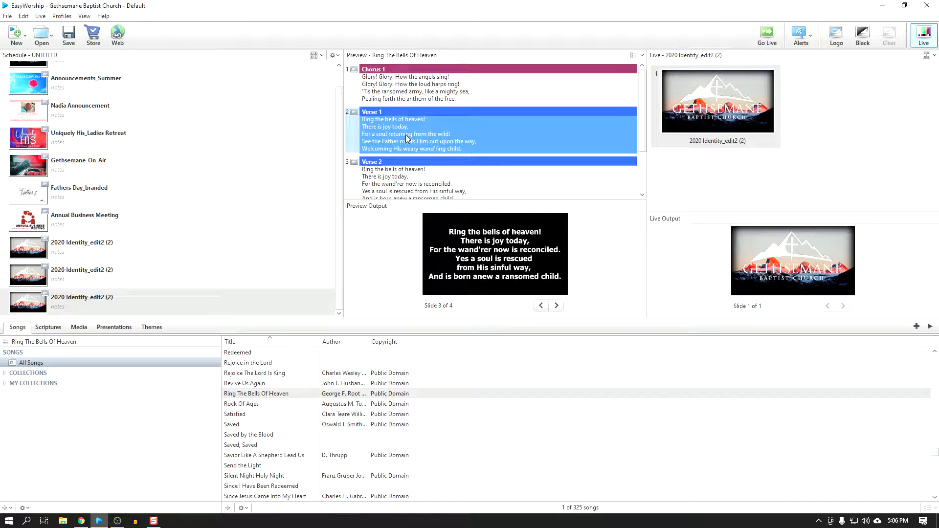
click(404, 100)
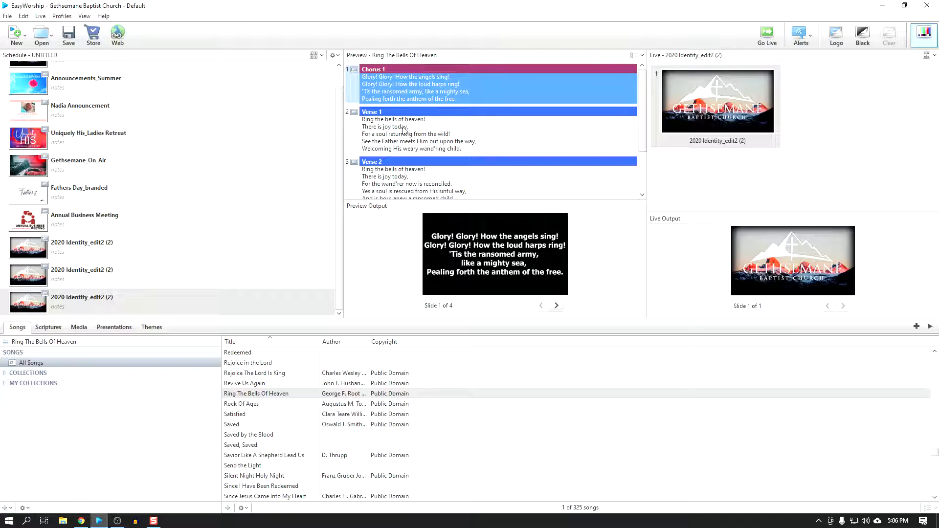
Step: Open Ring The Bells Of Heaven for editing and place the plain mountain 2020 Identity+ image behind the Chorus 1 lyrics
right_click(284, 397)
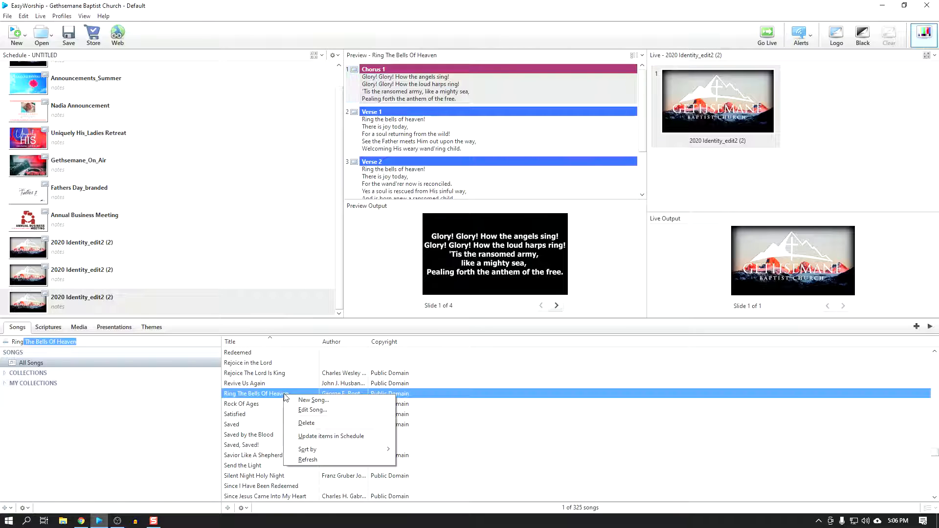
click(319, 411)
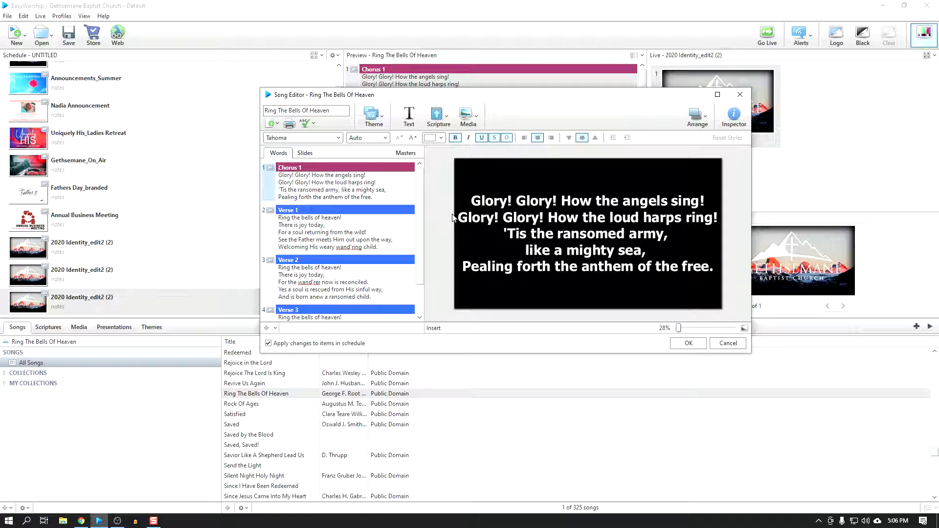
click(331, 188)
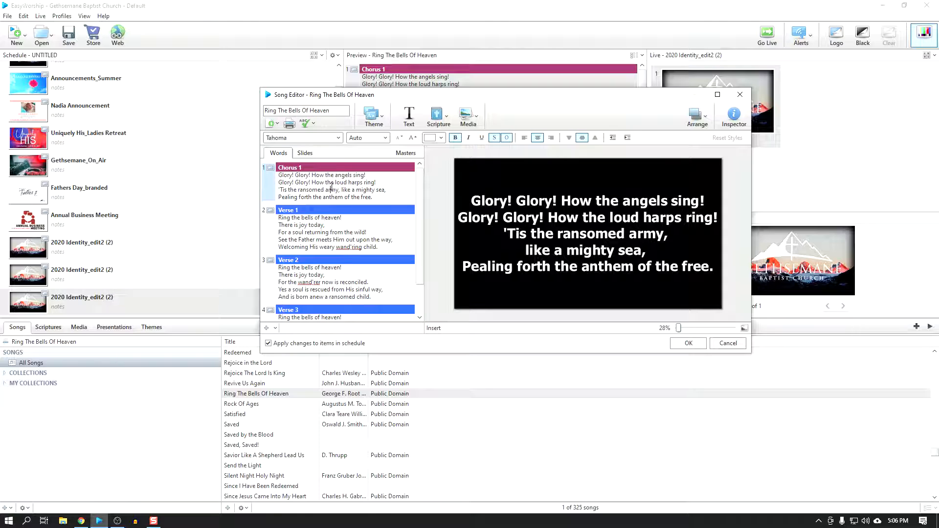
click(467, 119)
click(476, 118)
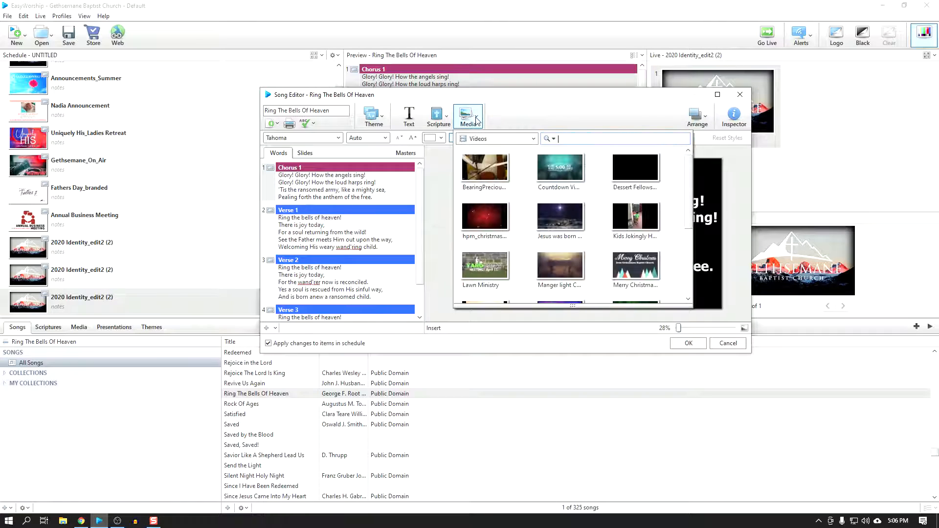
click(495, 140)
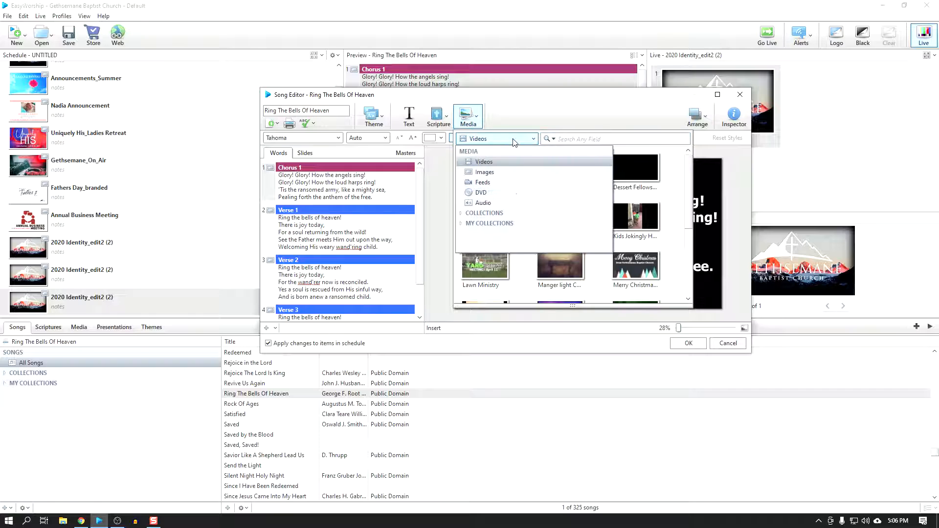
click(485, 172)
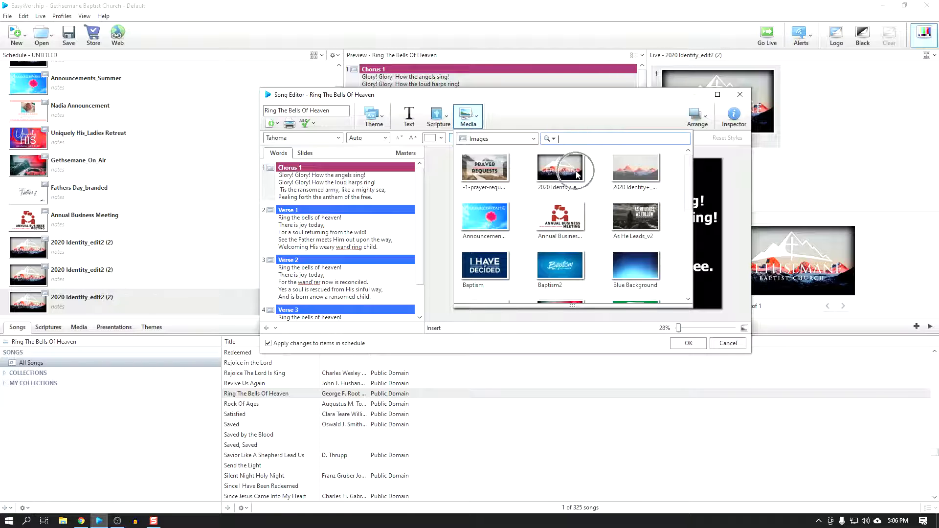
click(639, 169)
double_click(640, 172)
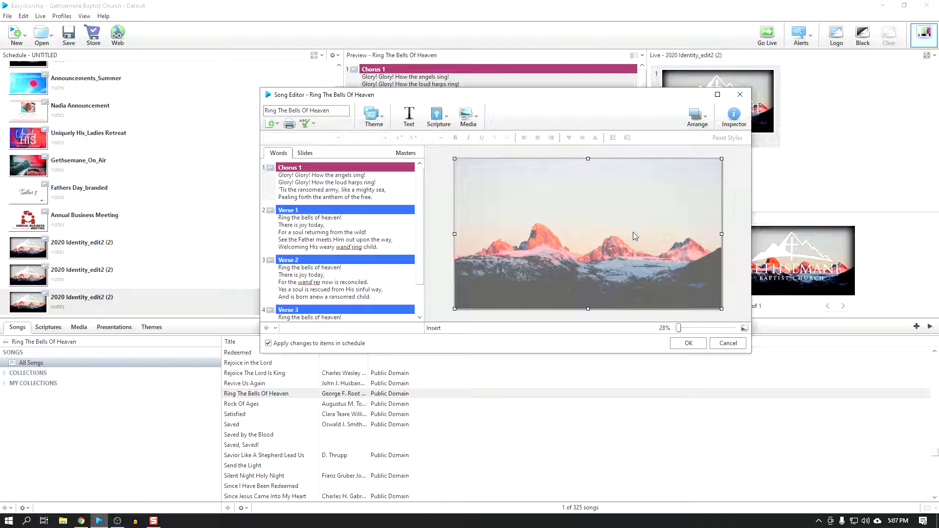
click(697, 118)
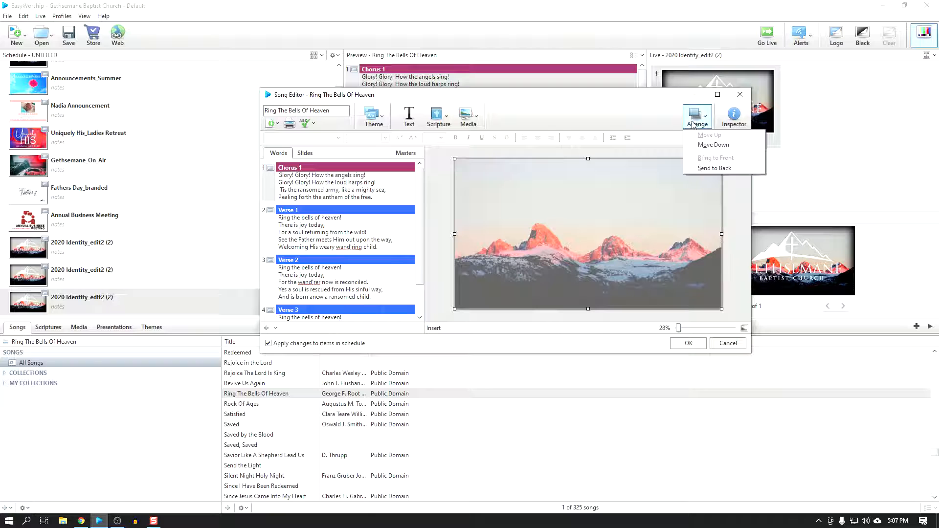
click(713, 145)
Step: Insert the 2020 Identity+ mountain image on the Verse 1 slide and move it behind the lyrics
click(322, 232)
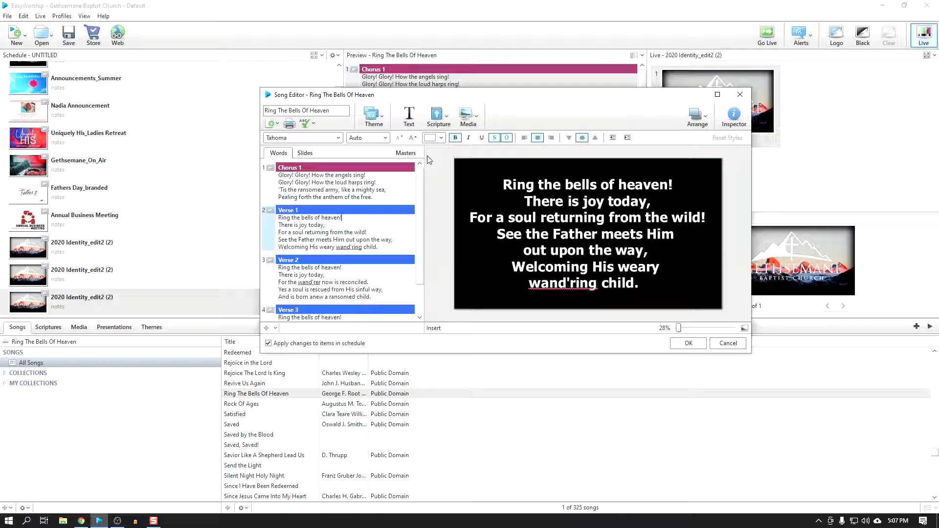
click(471, 120)
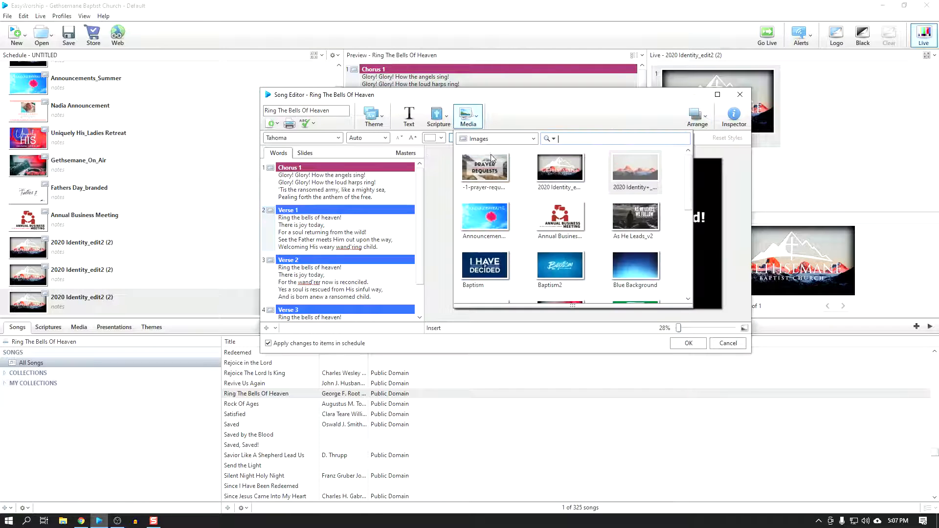
click(635, 173)
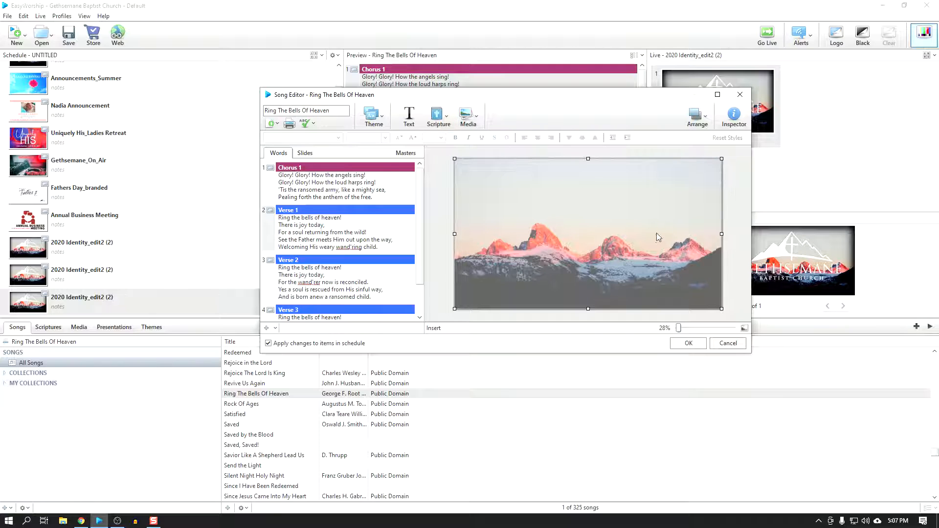
click(690, 118)
click(706, 143)
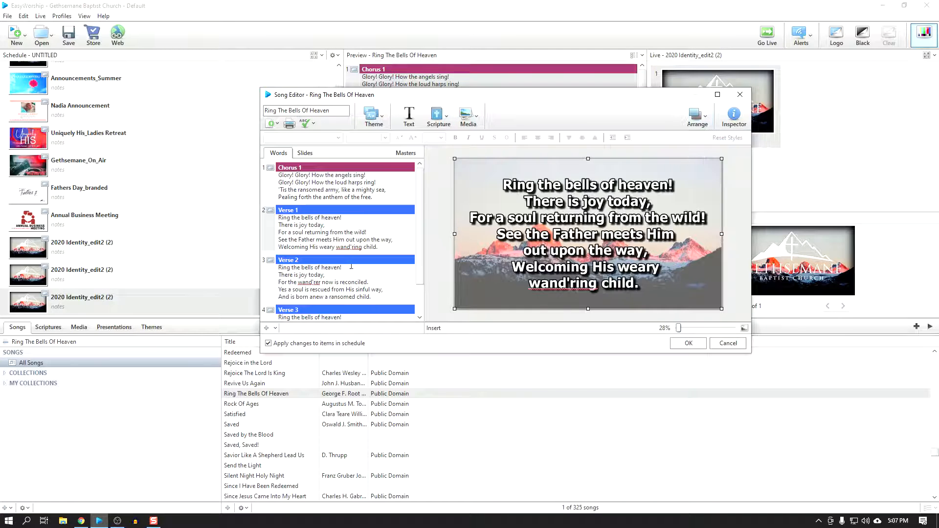
Step: Insert the 2020 Identity+ mountain image on the Verse 2 slide and move it behind the lyrics
click(338, 307)
click(468, 118)
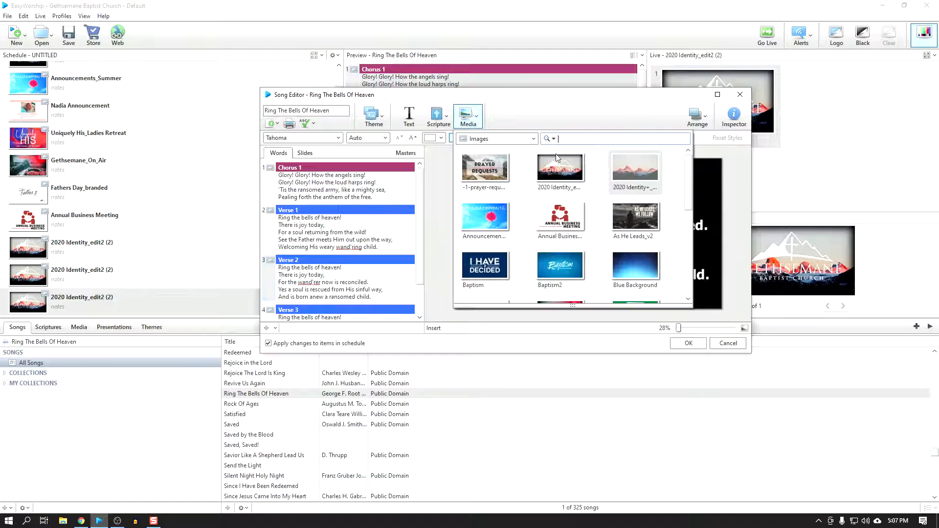
click(623, 171)
click(694, 117)
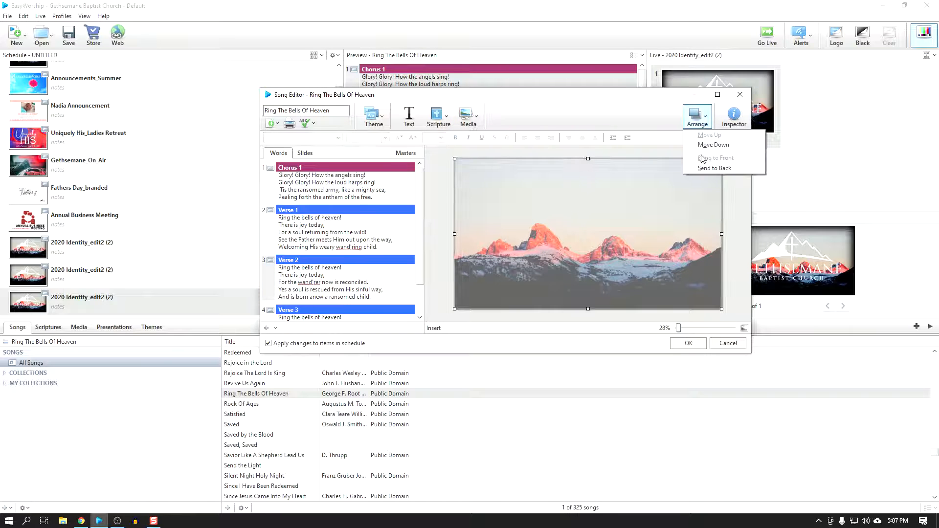
click(708, 146)
Step: Place the 2020 Identity+ mountain image behind the Verse 3 lyrics and save the song edits
click(358, 270)
scroll(324, 243, down, 2)
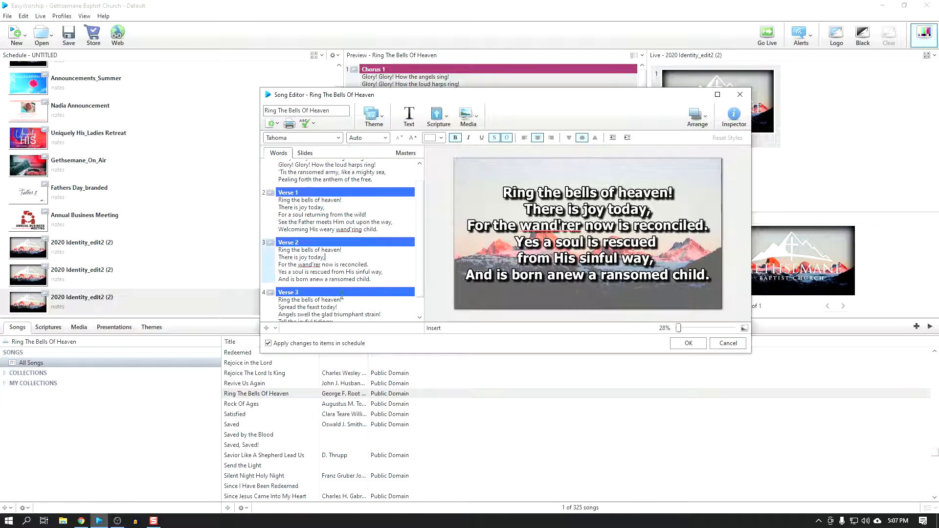
click(341, 286)
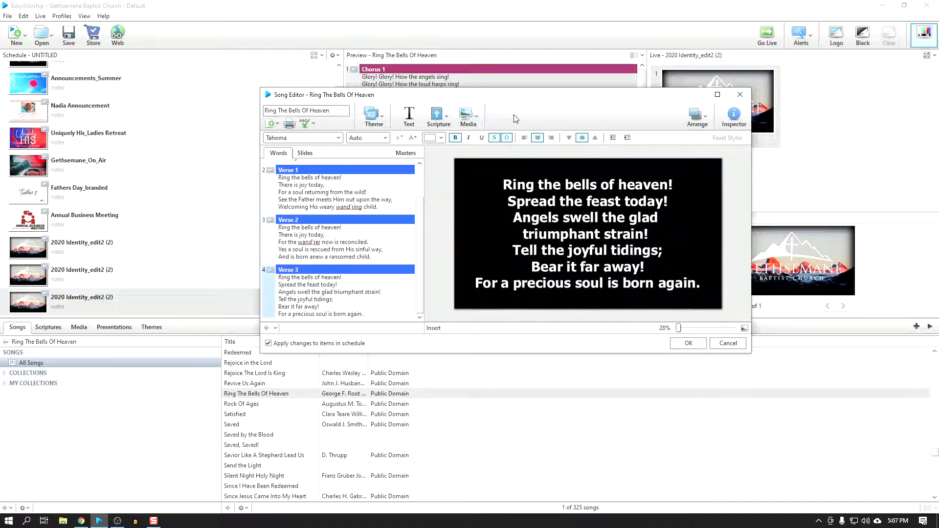
click(466, 117)
click(632, 172)
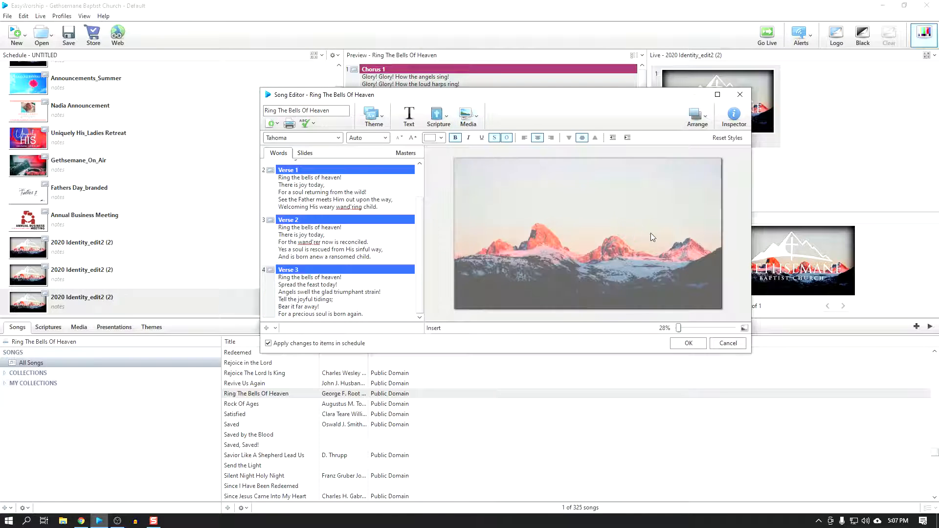
click(653, 237)
click(697, 117)
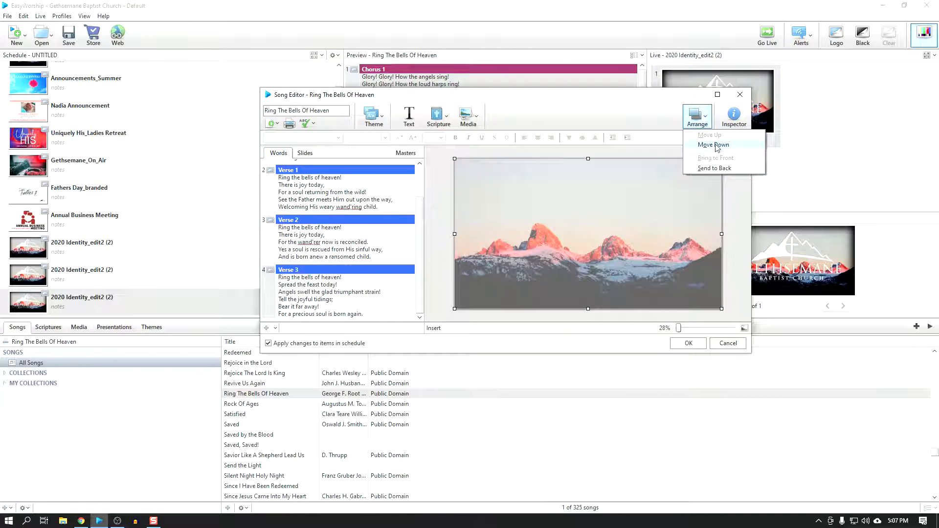
click(714, 145)
click(689, 344)
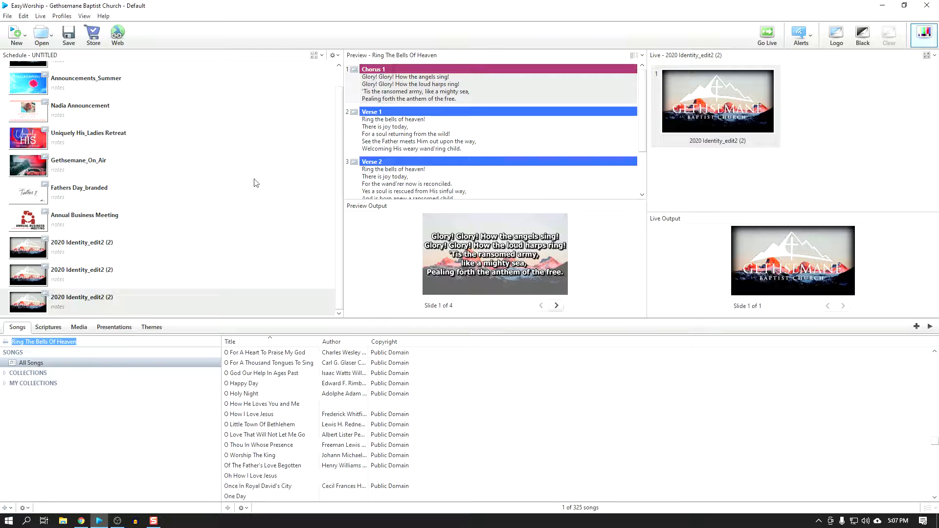
Step: Add Ring The Bells Of Heaven to the schedule between the 2020 Identity_edit2 (2) slide and Announcements_Summer
scroll(294, 404, down, 1)
drag(341, 158, 340, 121)
drag(249, 364, 31, 92)
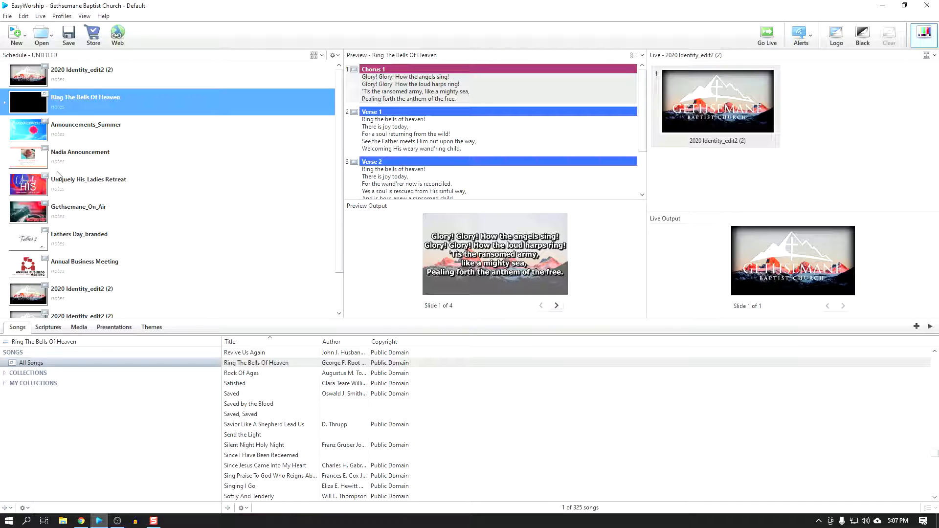
Step: Find the song I'd Rather Have Jesus and add it to the schedule after the second 2020 Identity_edit2 (2) slide following Annual Business Meeting
click(87, 342)
text(I'd Rather Have Jesus)
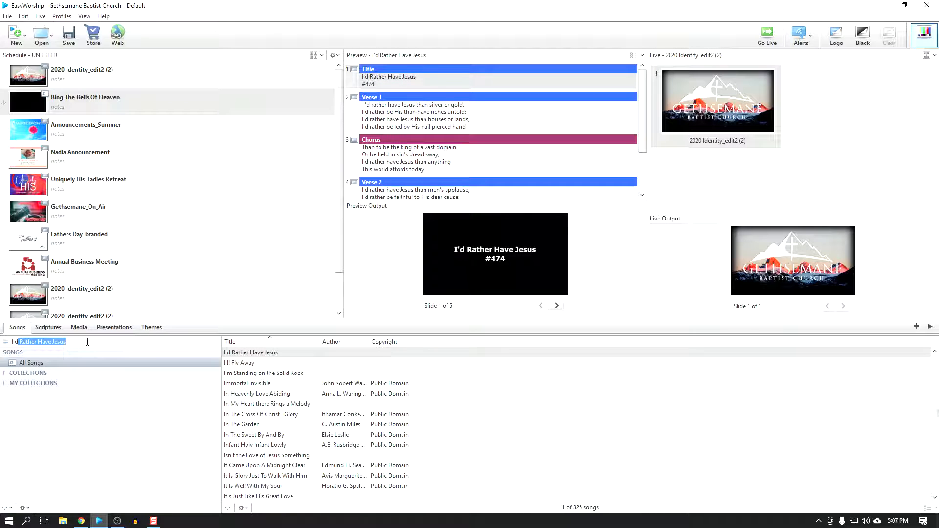
drag(340, 241, 341, 299)
drag(264, 357, 46, 293)
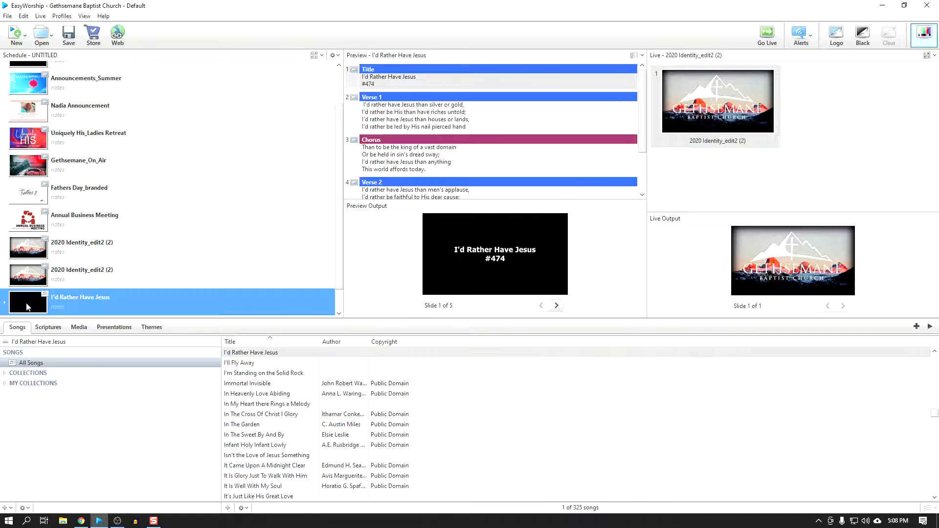
Step: Preview the title, chorus and verse slides of I'd Rather Have Jesus to check the lyrics
click(409, 116)
click(433, 172)
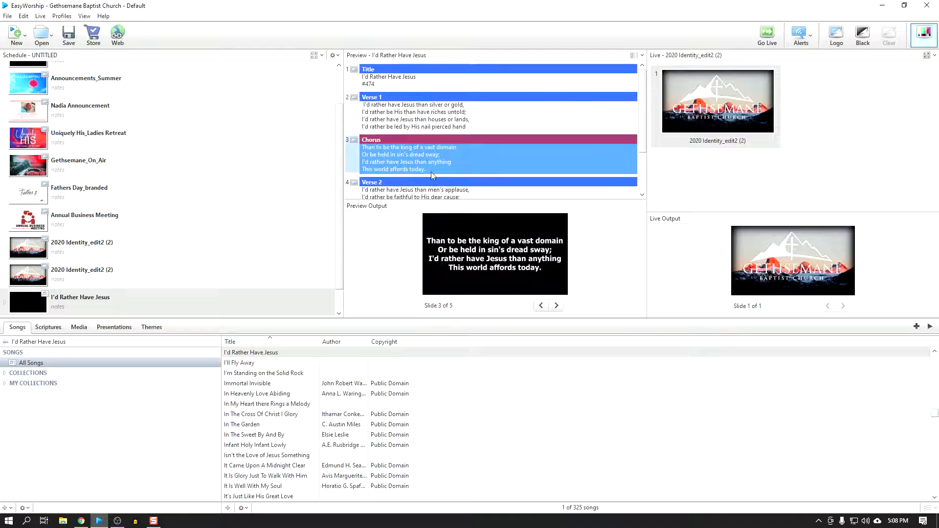
click(431, 193)
scroll(430, 176, down, 1)
click(418, 183)
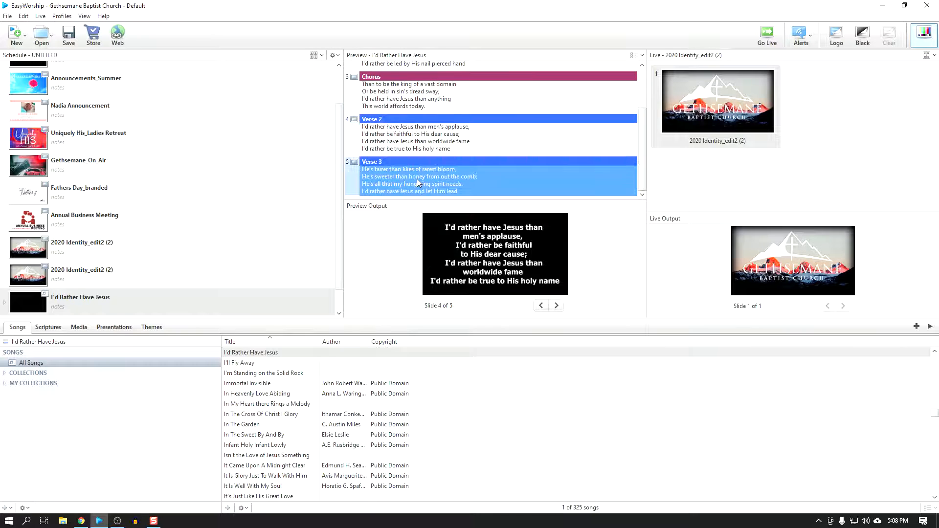
click(418, 143)
click(417, 101)
scroll(425, 95, up, 2)
click(425, 87)
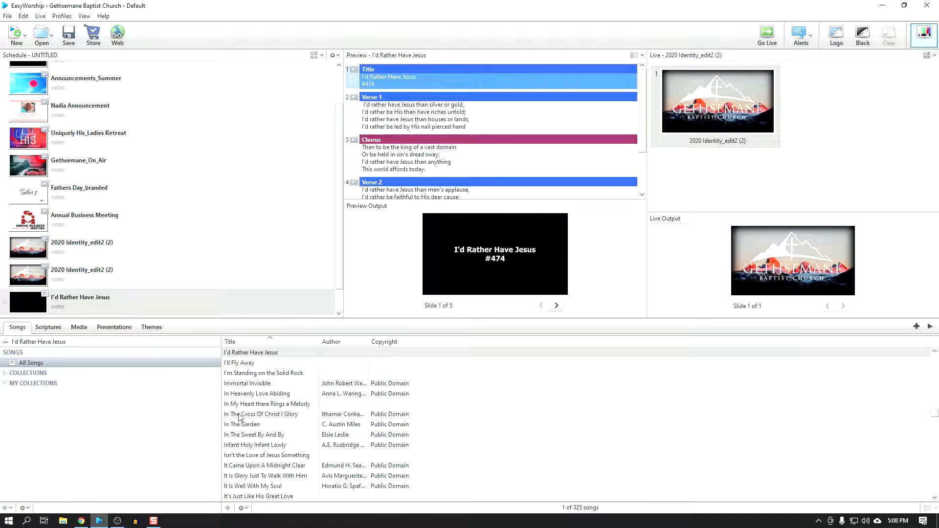
Step: Apply the plain mountain 2020 Identity image as background to I'd Rather Have Jesus in the schedule and preview its lyric slides
click(79, 332)
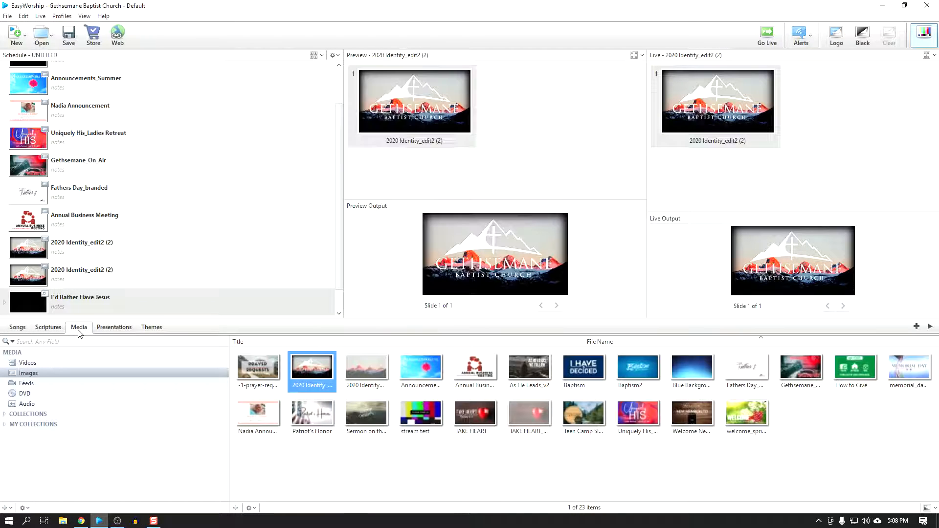
click(374, 371)
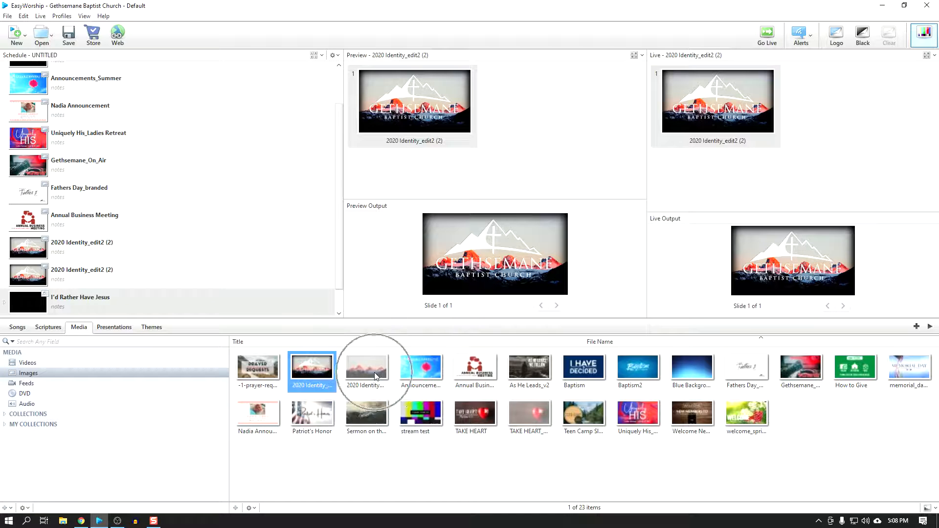
drag(374, 372, 37, 299)
click(418, 122)
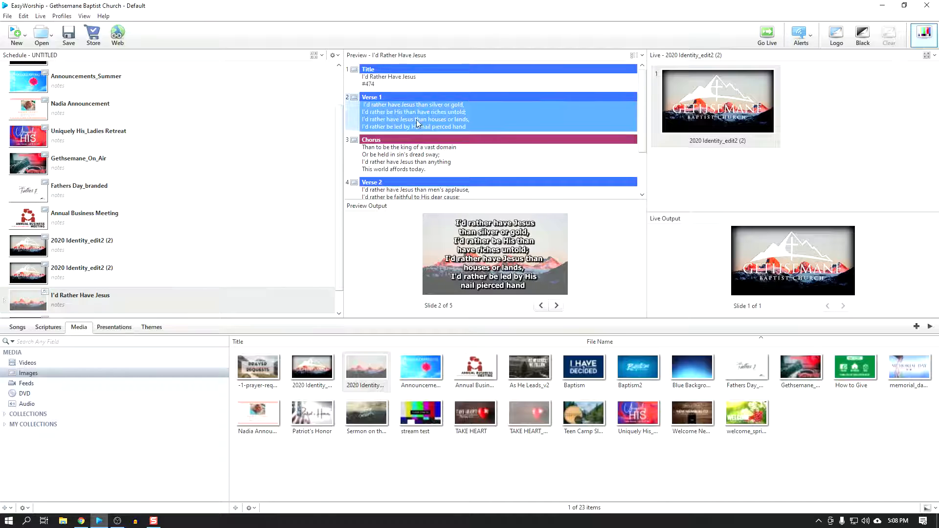
click(423, 152)
scroll(423, 150, down, 3)
click(416, 143)
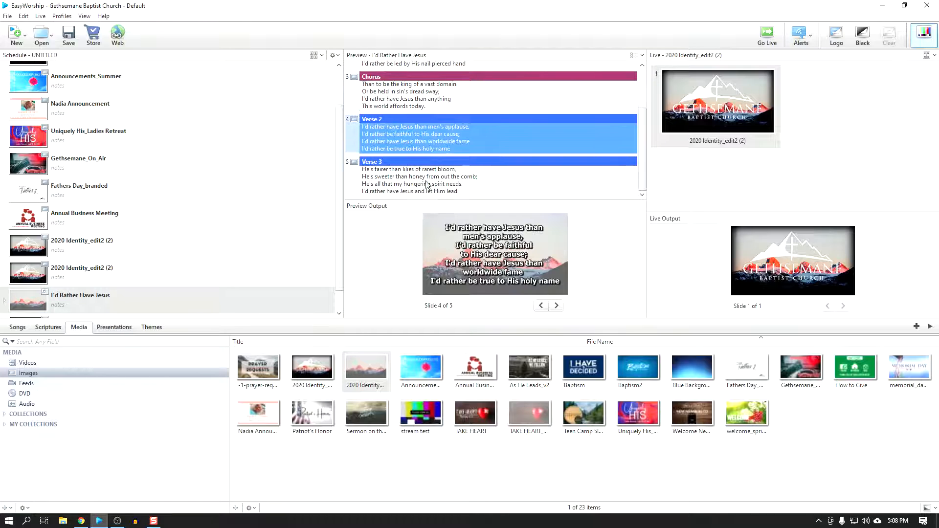
Step: Preview the Verse 3, Verse 2 and Chorus slides of I'd Rather Have Jesus against the new background
click(427, 188)
click(431, 129)
click(423, 101)
scroll(439, 138, up, 2)
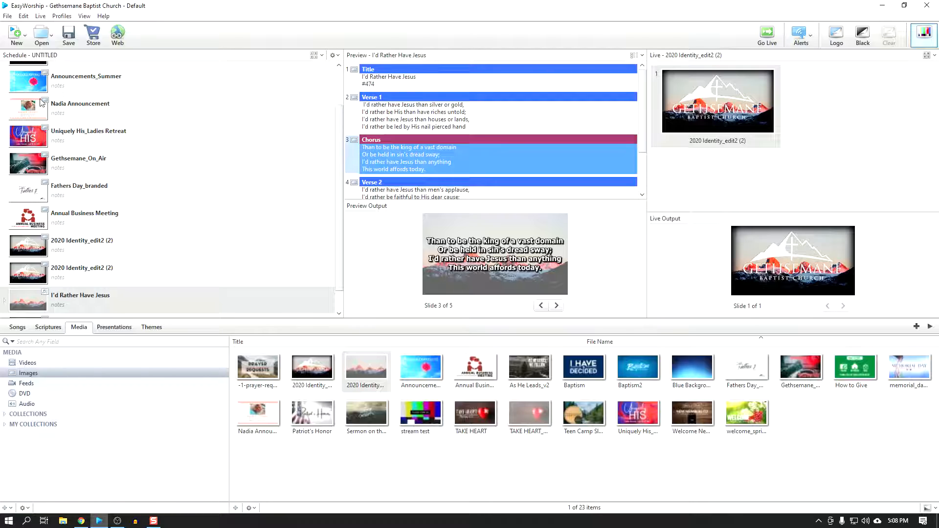
Step: Start the service from the first 2020 Identity_edit2 (2) slide in the schedule and send Ring The Bells Of Heaven live after it
click(38, 80)
scroll(37, 108, up, 2)
click(31, 68)
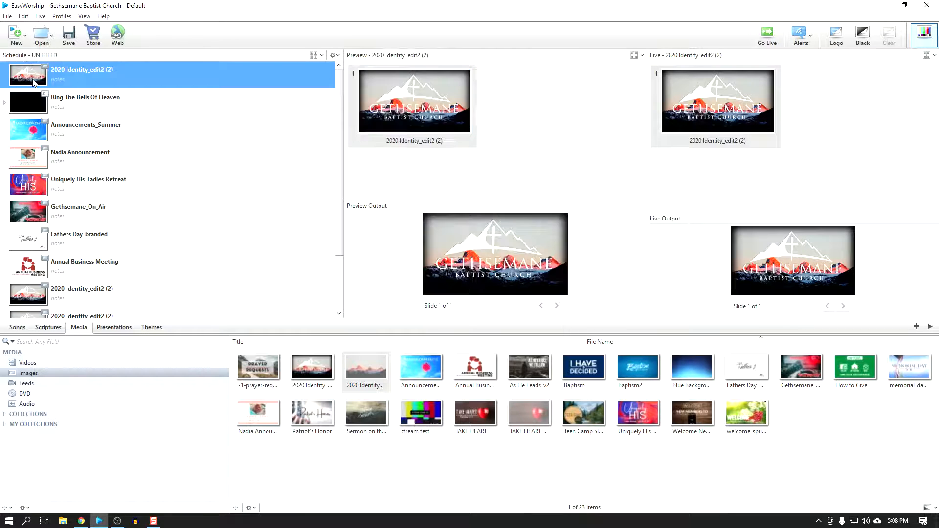
key(Down)
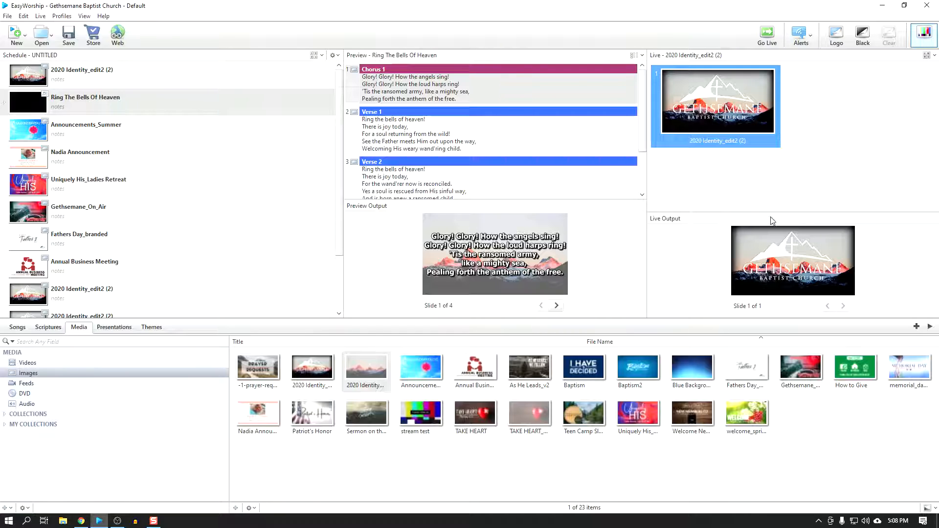
click(768, 43)
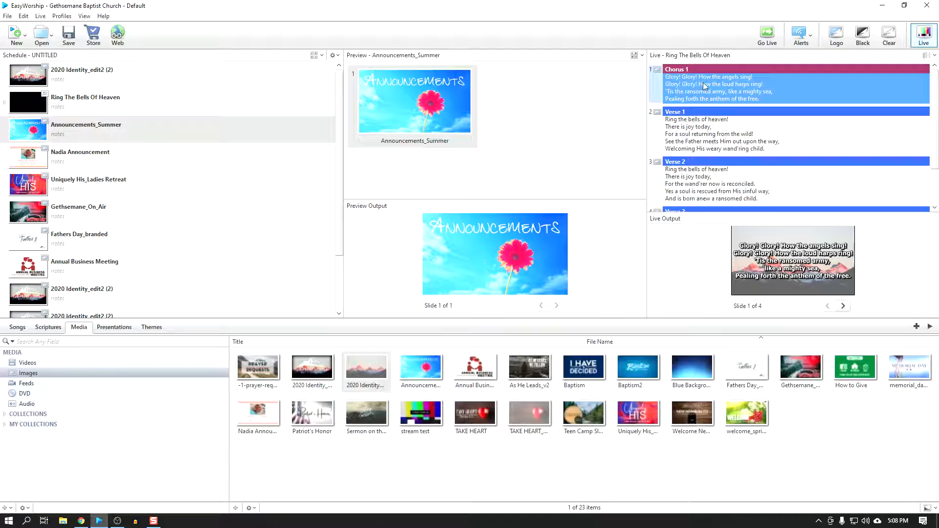
Step: Run Ring The Bells Of Heaven live through Verses 1, 2 and 3, returning to Chorus 1 after each verse
click(712, 136)
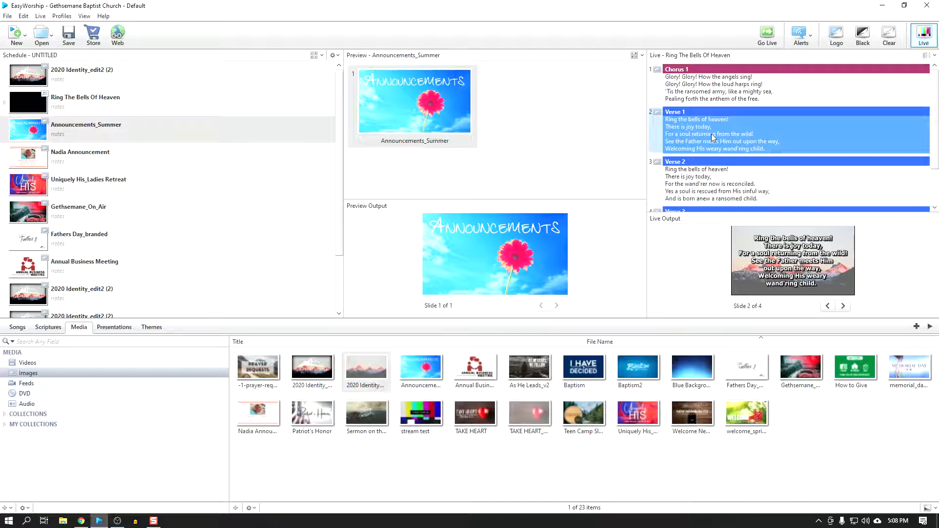
click(712, 92)
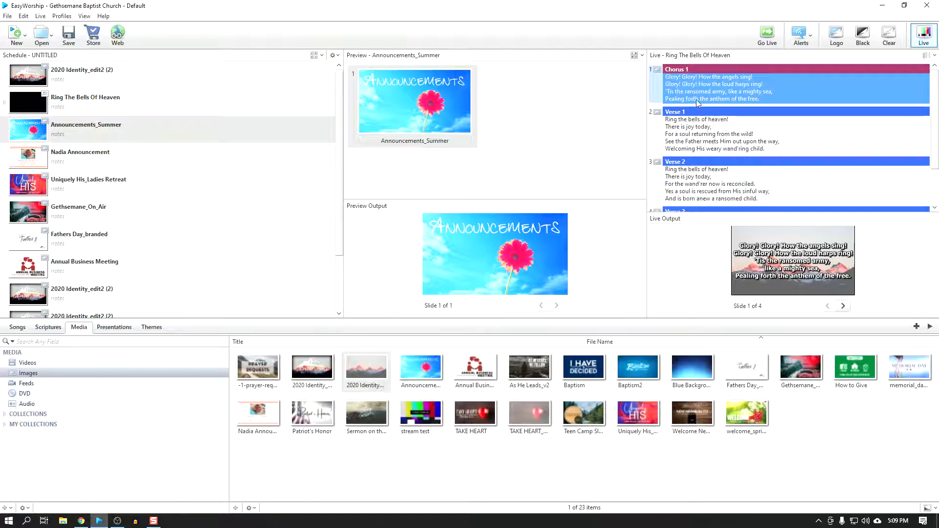
click(706, 178)
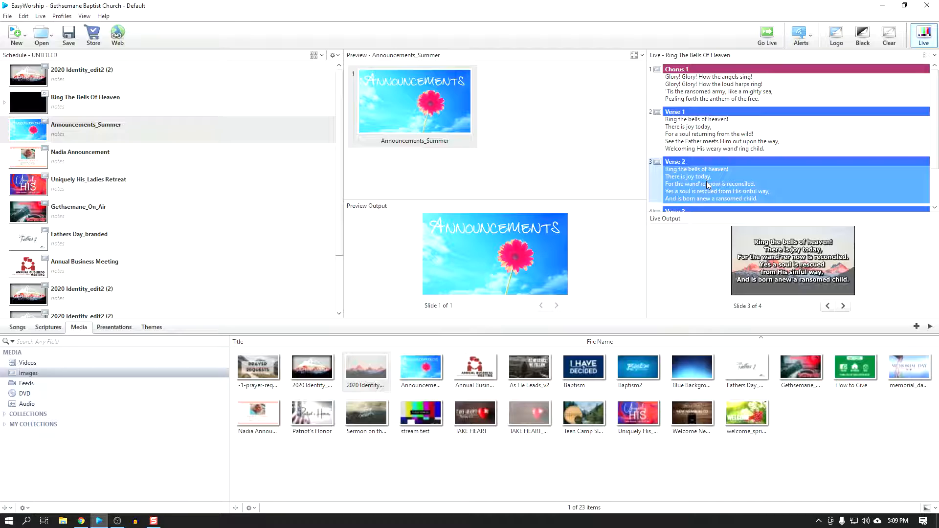
click(705, 87)
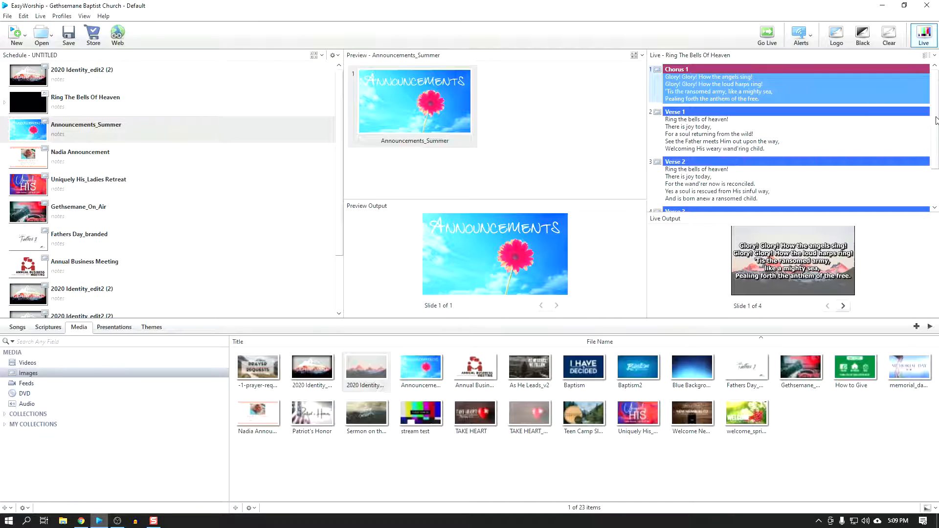
drag(936, 121, 936, 158)
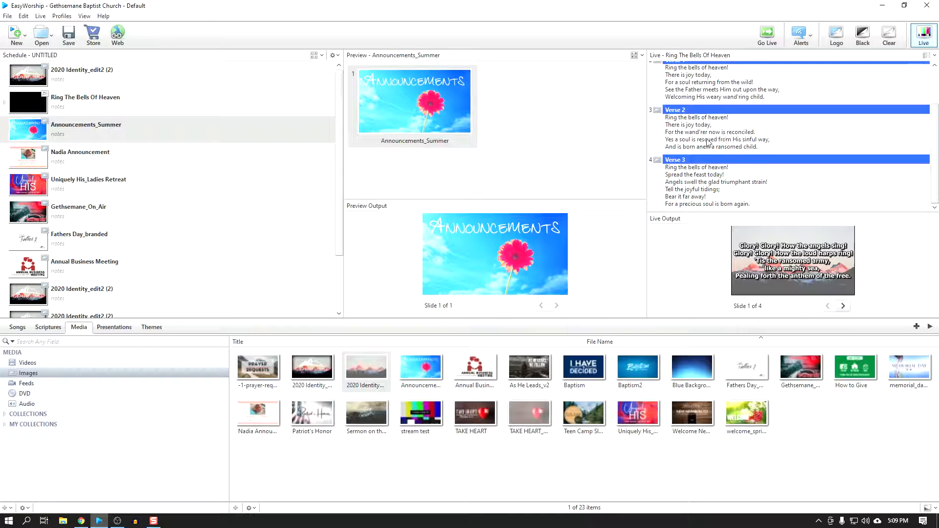
click(704, 190)
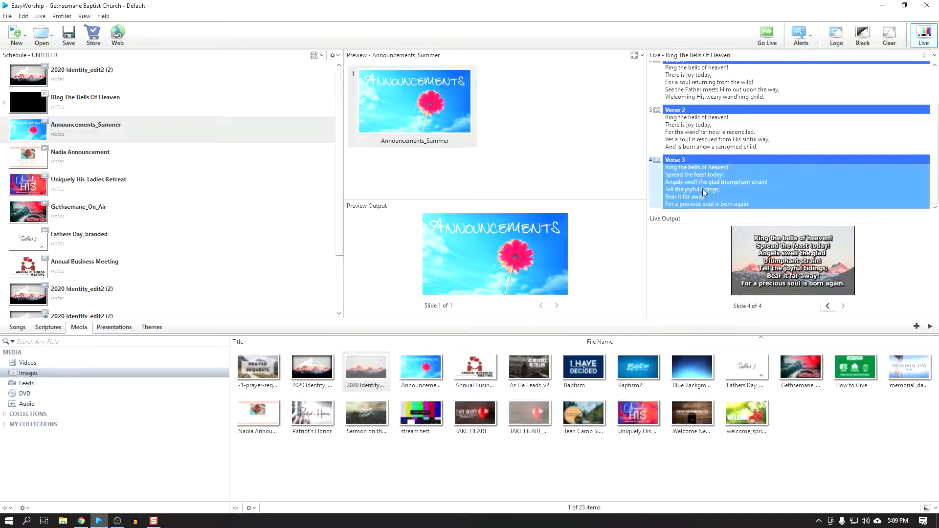
scroll(764, 154, up, 3)
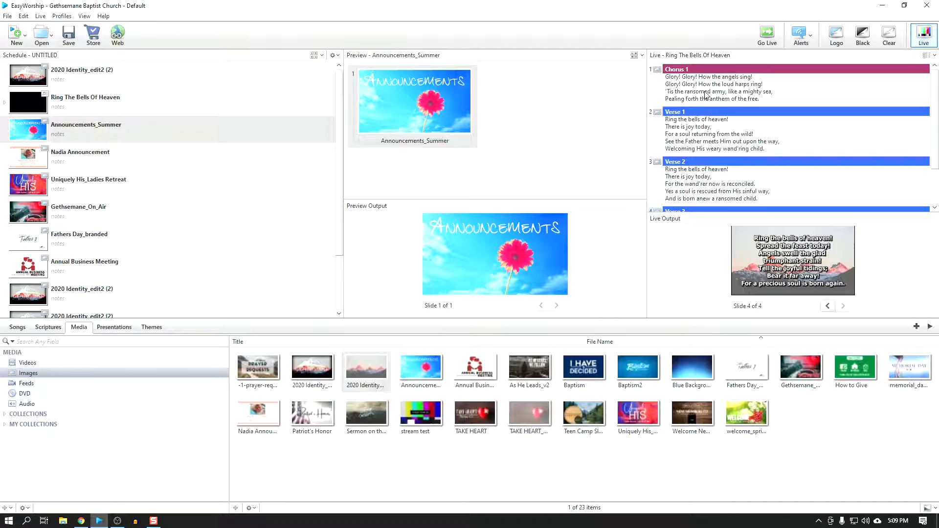
click(706, 95)
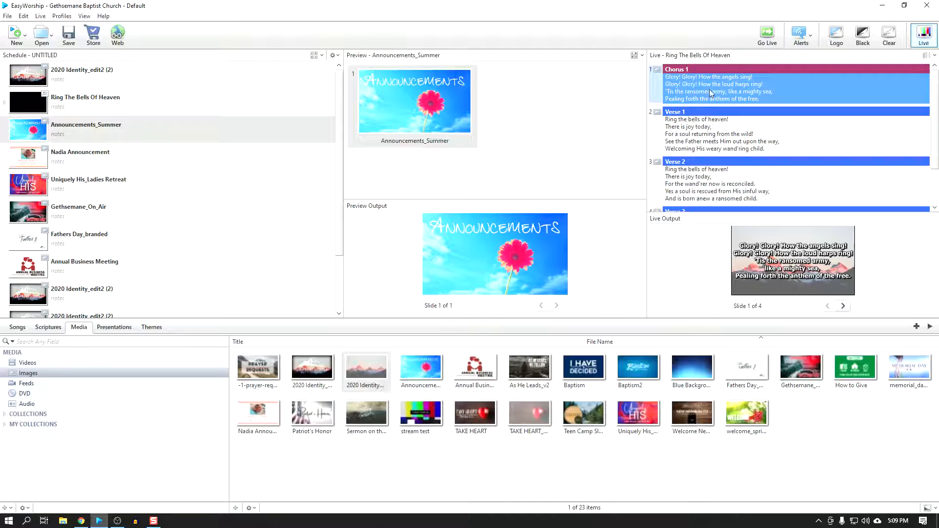
Step: Send the announcement slides live one after another, from Announcements_Summer through Annual Business Meeting
click(766, 35)
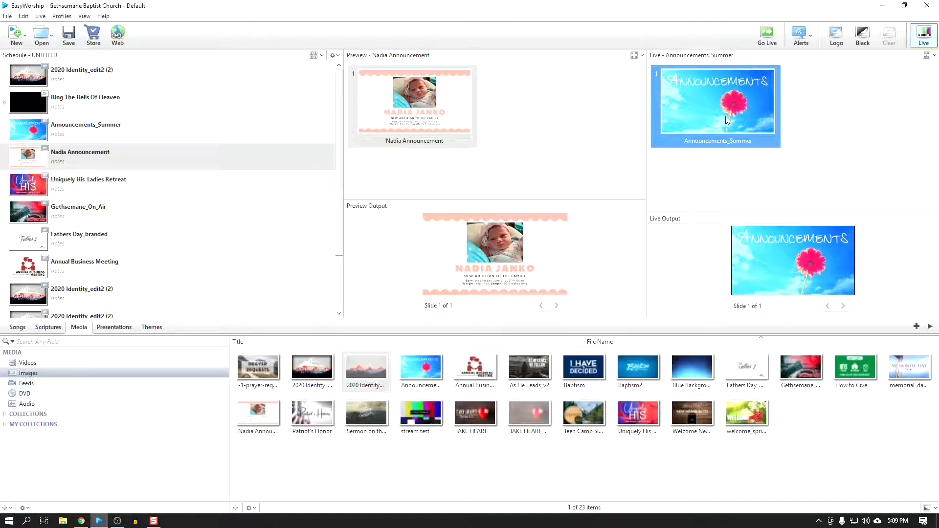
click(766, 35)
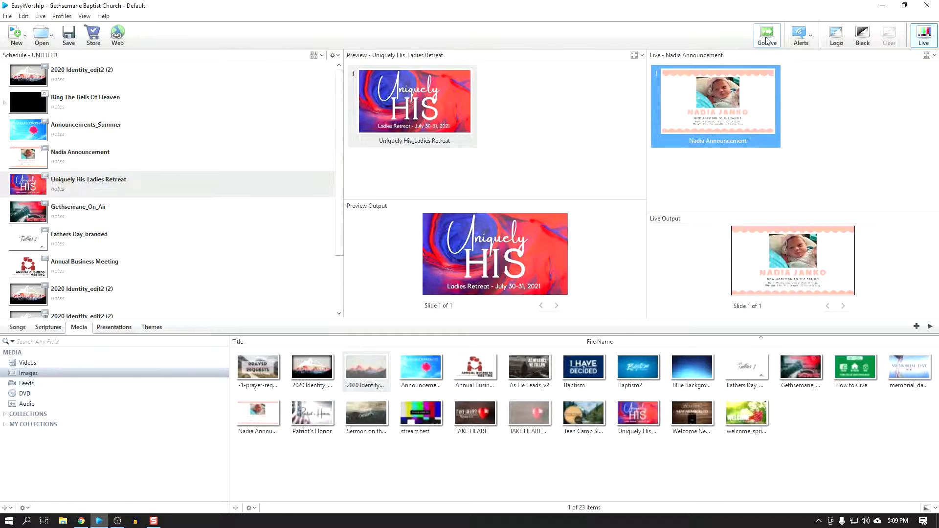
click(768, 42)
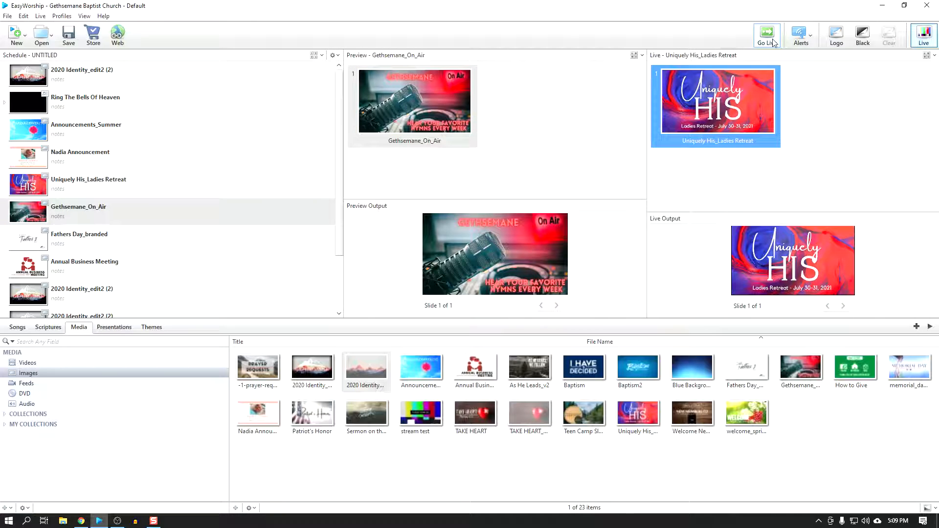
click(774, 43)
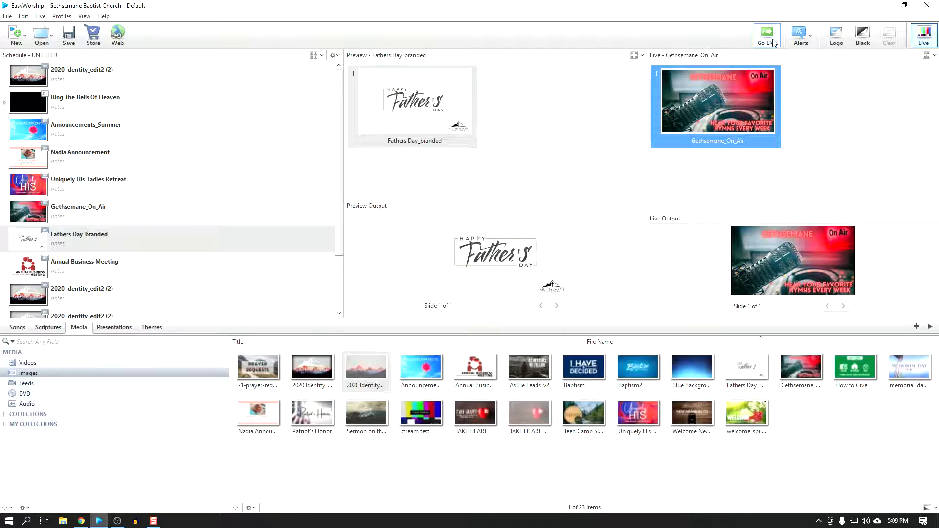
click(773, 43)
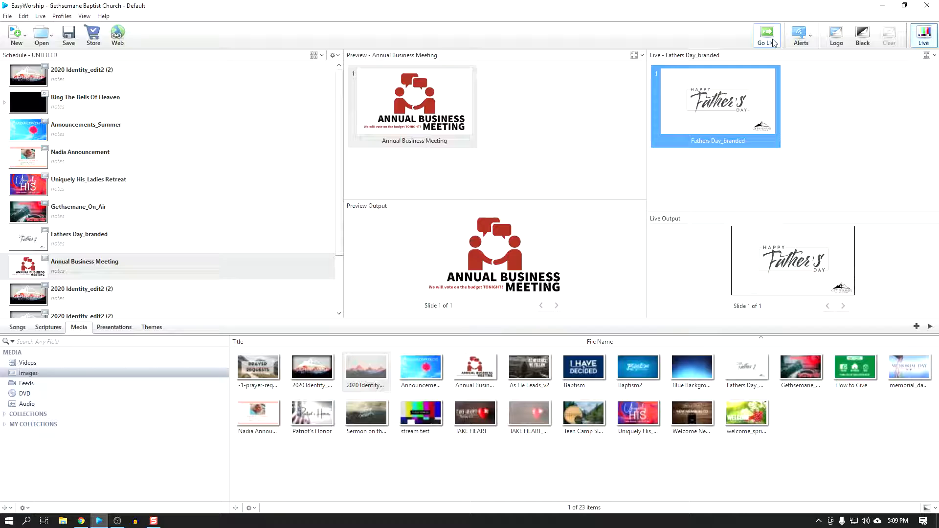
click(767, 36)
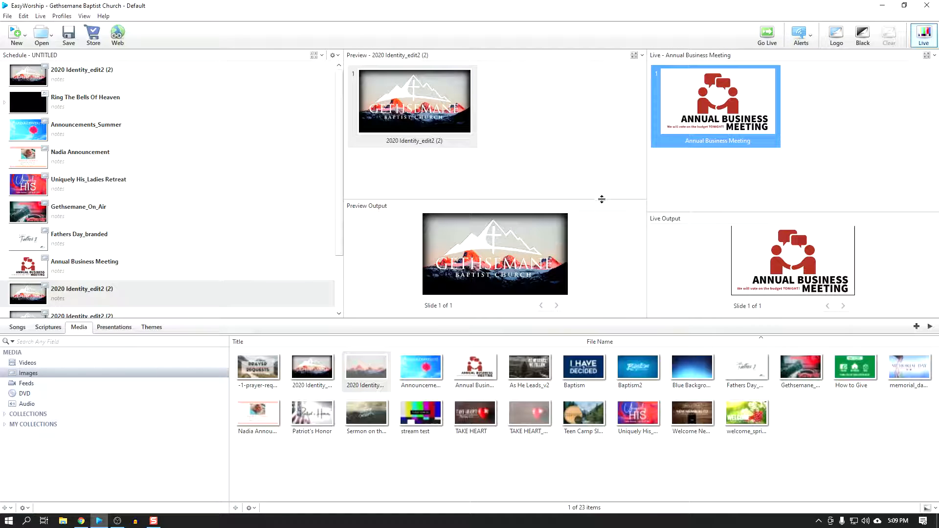
Step: Send the 2020 Identity_edit2 (2) slides following Annual Business Meeting live, followed by the title slide of I'd Rather Have Jesus
drag(601, 199, 604, 212)
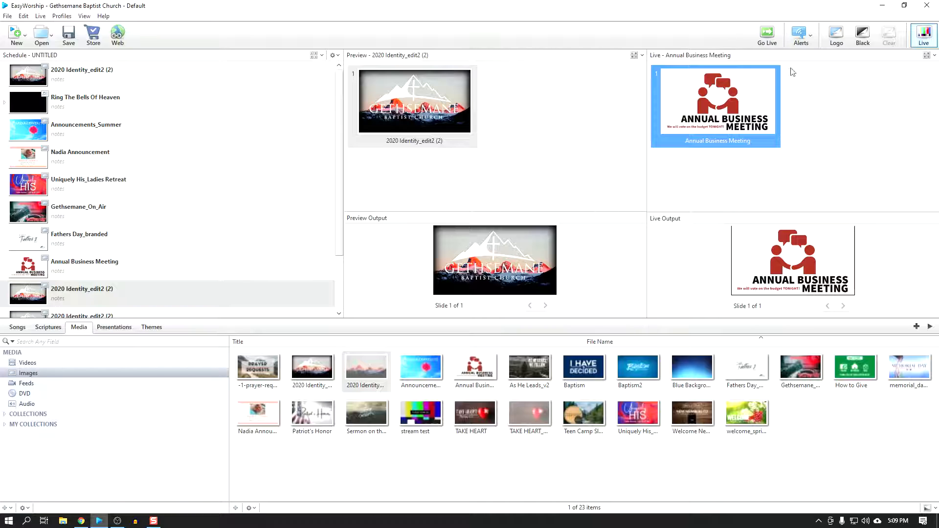
click(769, 40)
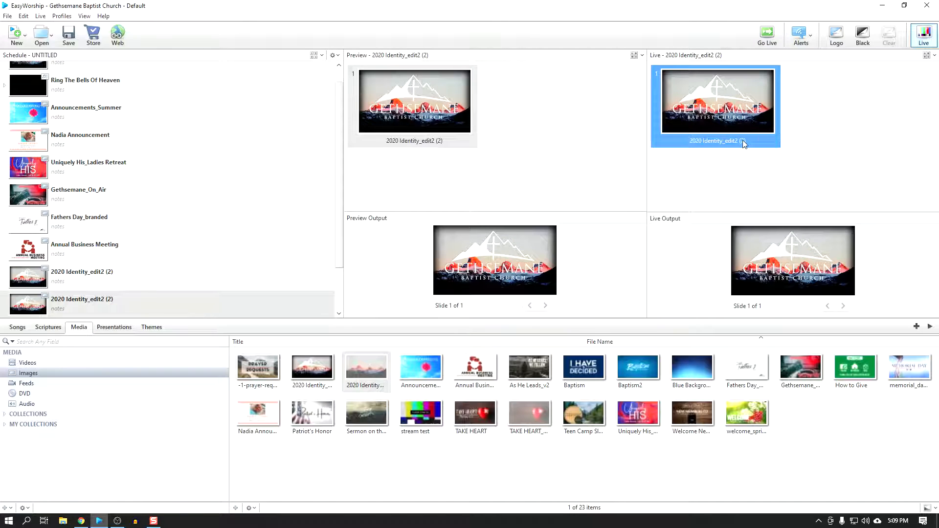
drag(339, 211, 339, 268)
click(776, 34)
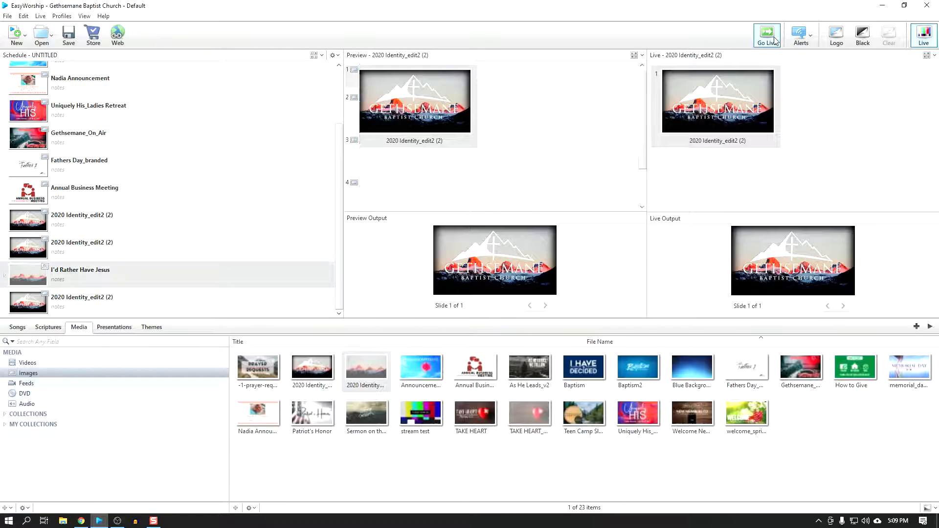
double_click(392, 84)
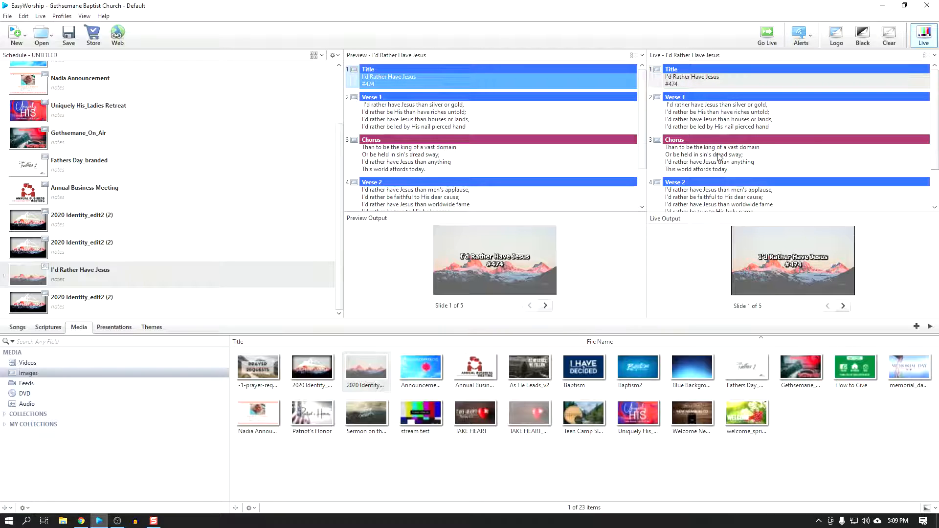
Step: Run I'd Rather Have Jesus live through its three verses with the Chorus after each, ending on the last 2020 Identity_edit2 (2) slide
click(717, 128)
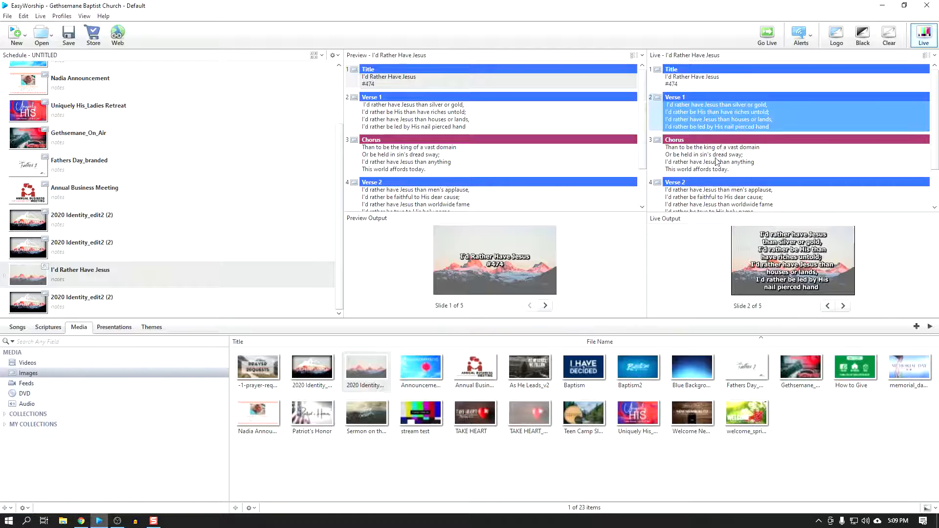
click(716, 161)
click(710, 197)
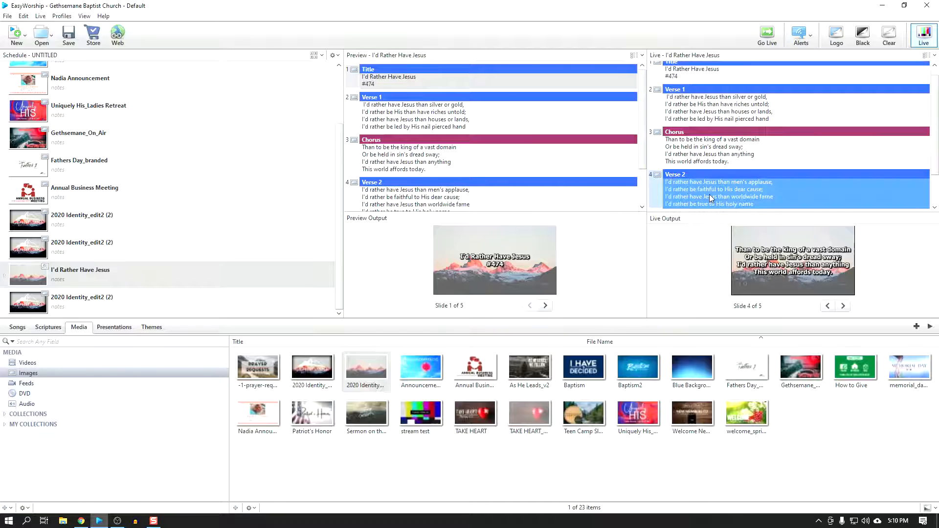
click(715, 145)
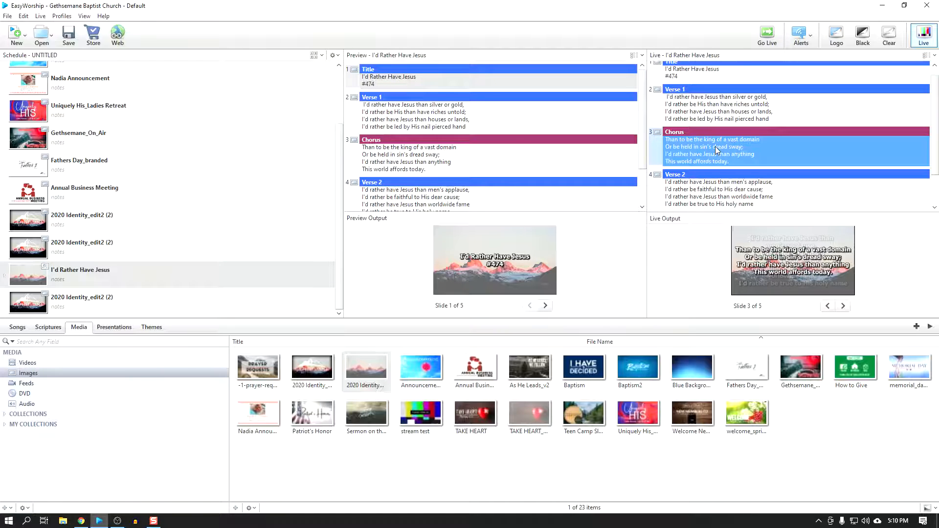
scroll(715, 146, down, 1)
click(705, 190)
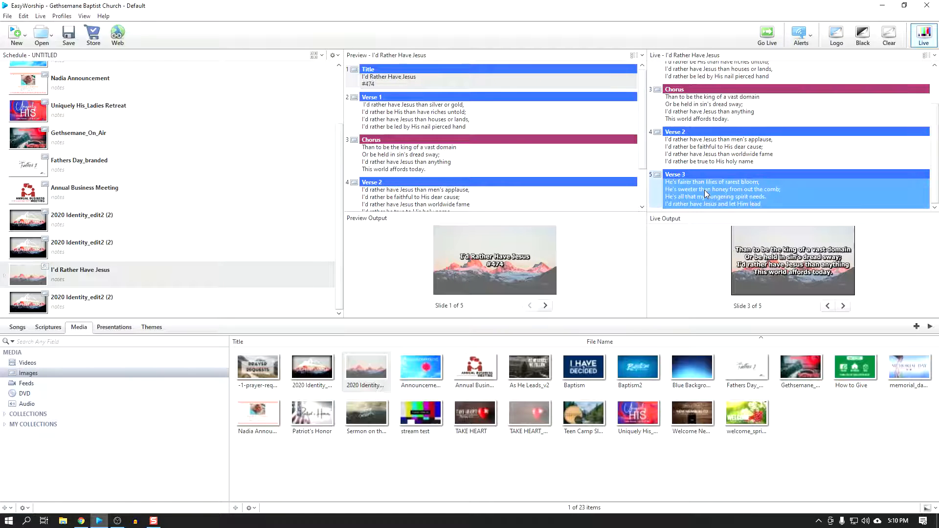
click(707, 122)
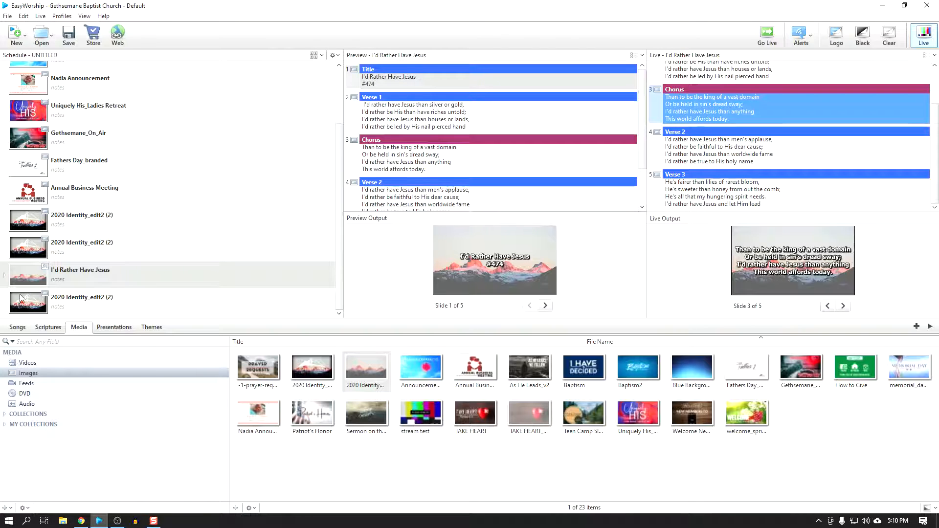
click(767, 34)
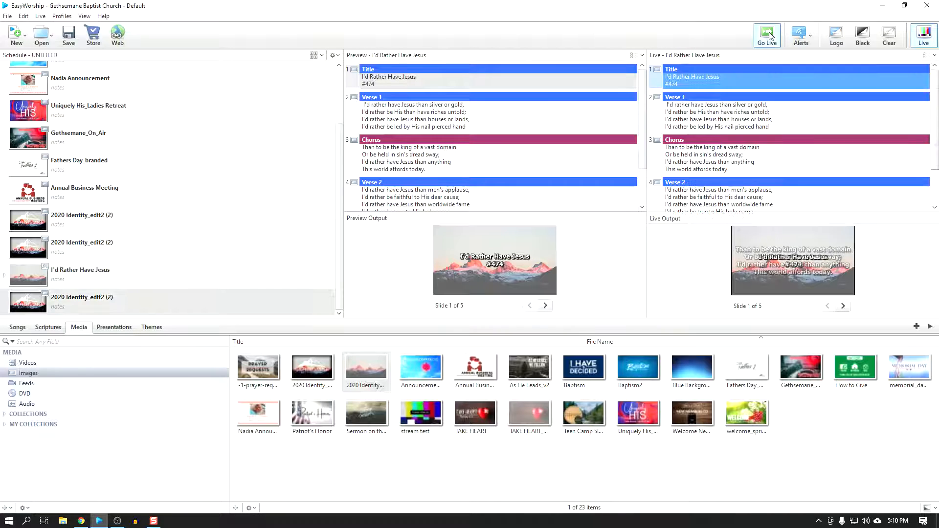
double_click(91, 299)
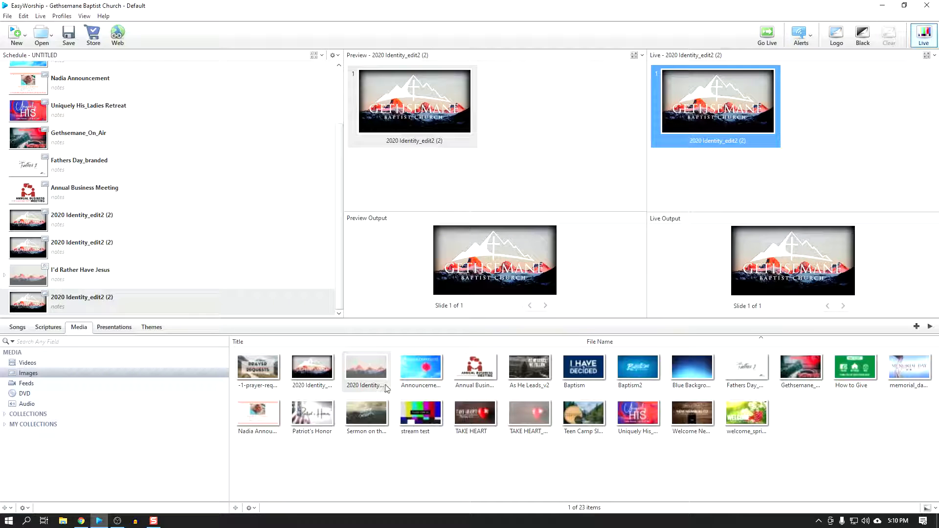
Step: Add the Sermon on the Mount image to the end of the schedule and send it live
drag(356, 419, 22, 316)
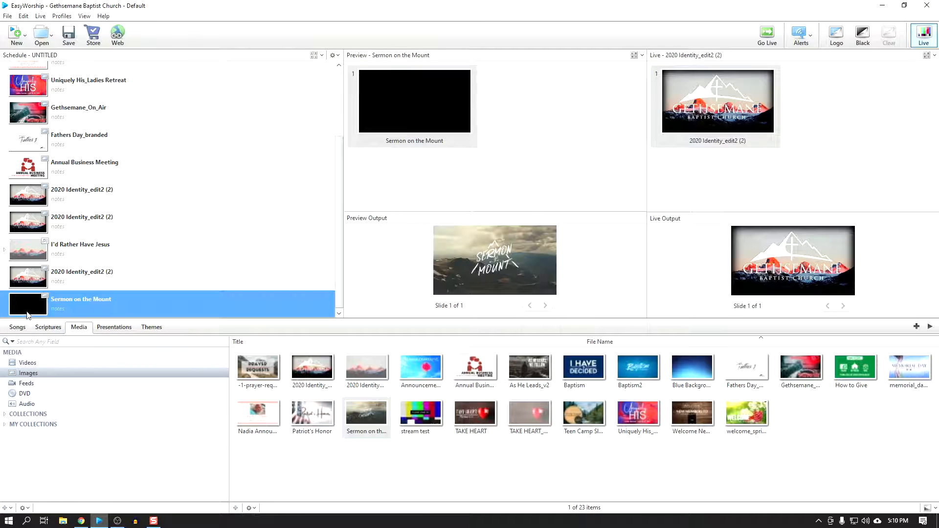
double_click(26, 309)
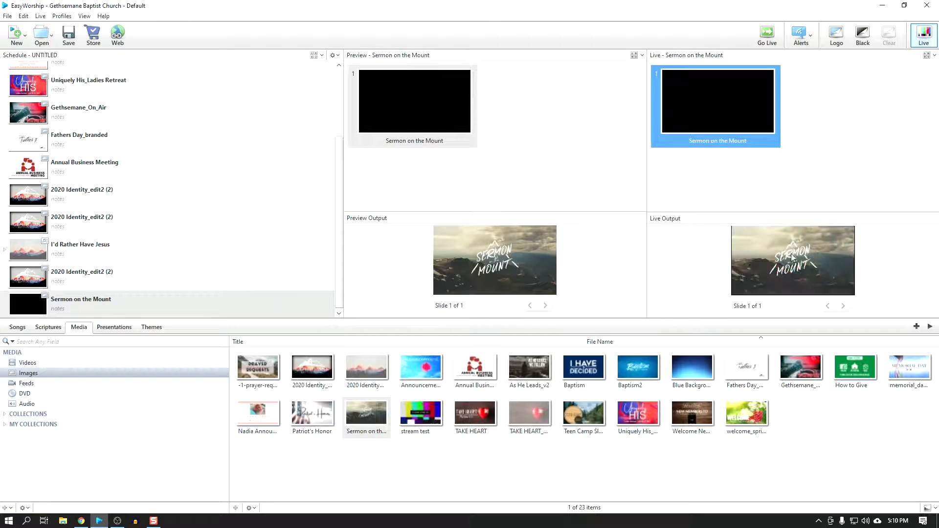
key(ctrl)
key(ctrl)
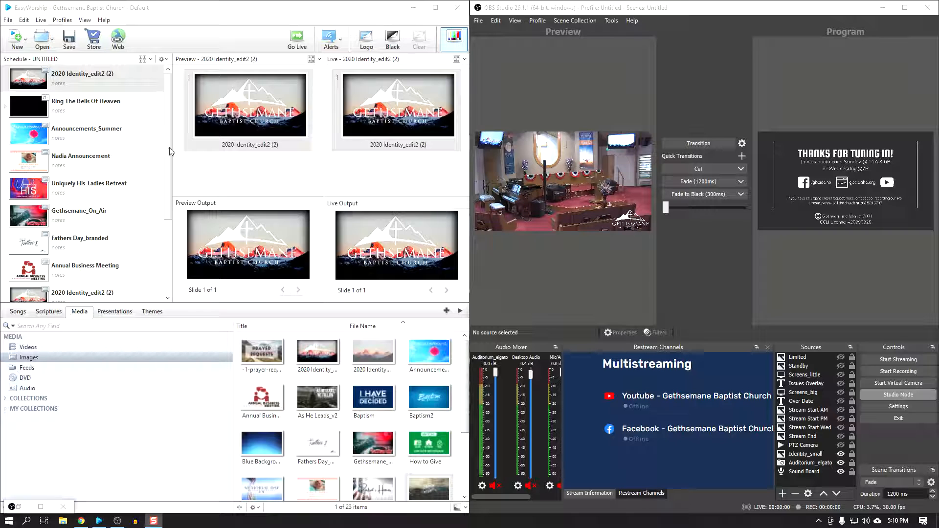
key(ctrl)
key(ctrl)
key(ctrl)
key(ctrl)
key(ctrl)
key(ctrl)
key(ctrl)
key(ctrl)
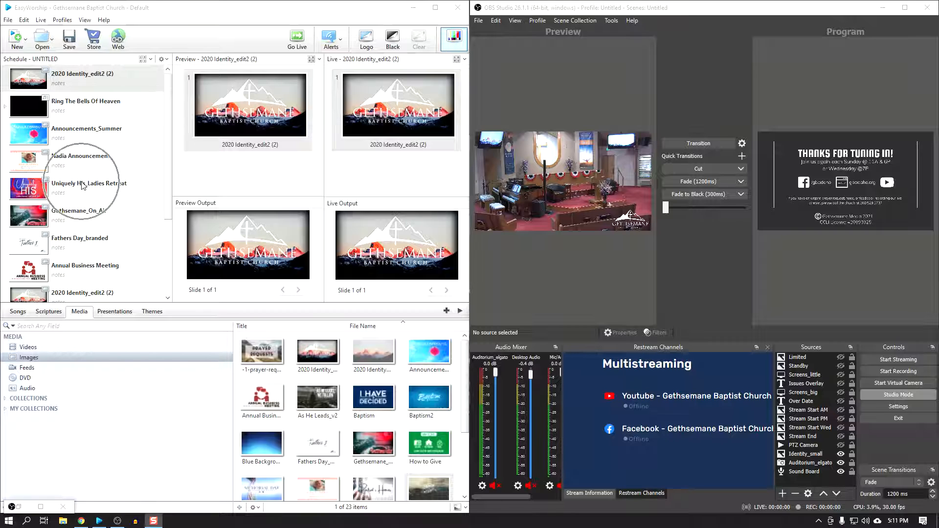
key(ctrl)
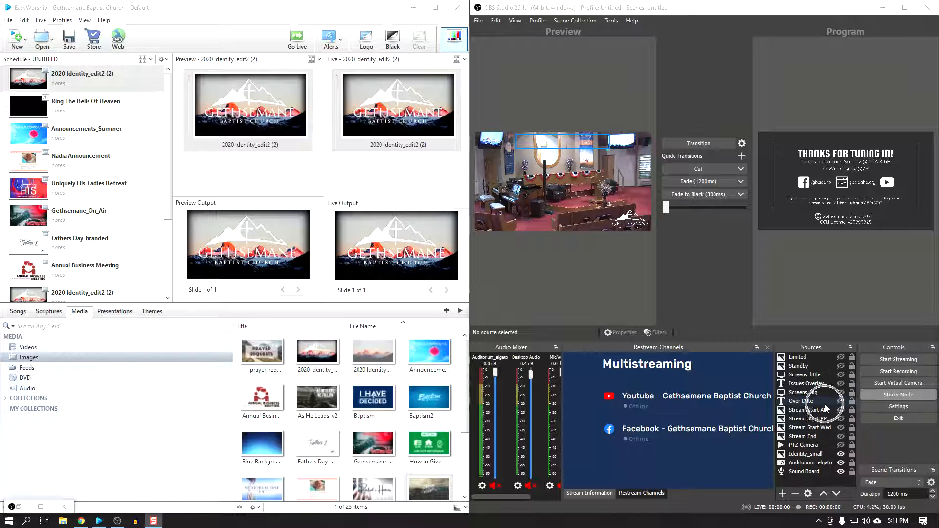
key(ctrl)
key(ctrl)
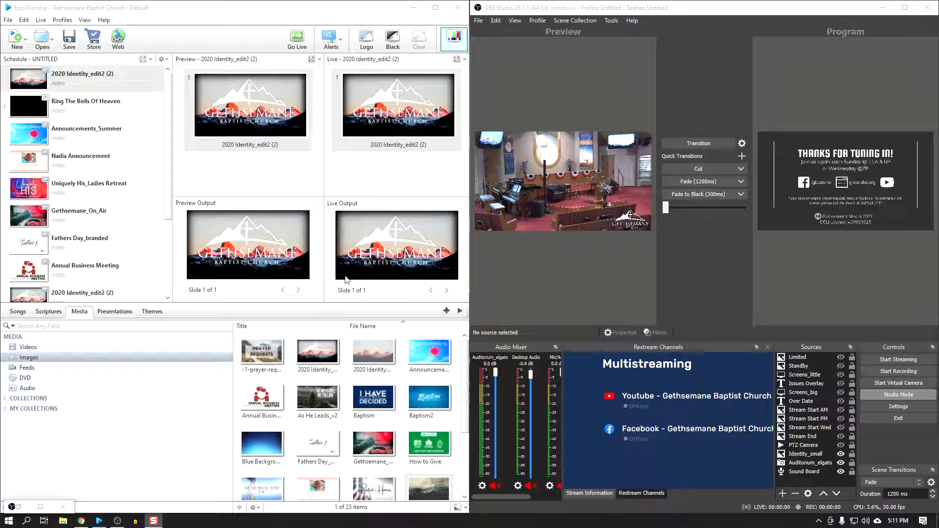
key(ctrl)
key(ctrl)
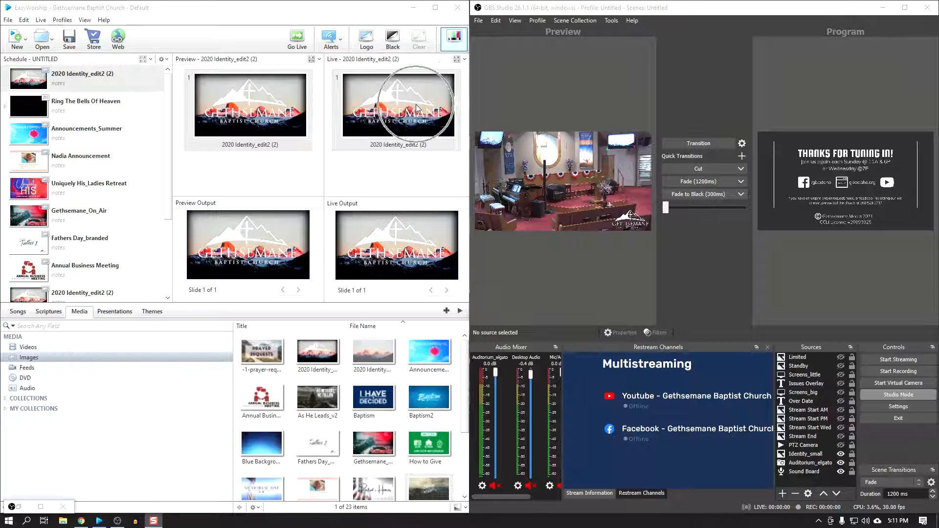
key(ctrl)
key(ctrl)
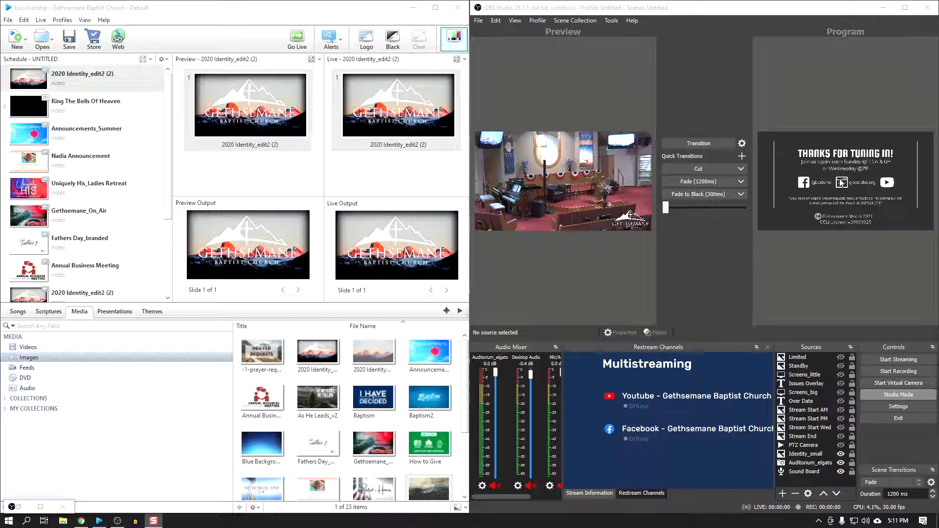
Step: In OBS Studio, show the Over Date and Stream Start PM sources and fade them into the program with the 1200 ms fade
click(841, 400)
click(841, 419)
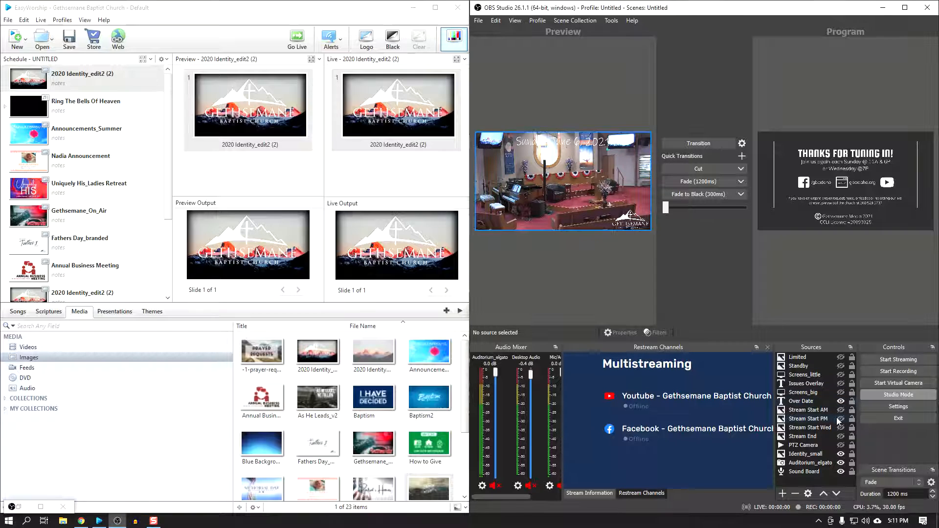
click(692, 181)
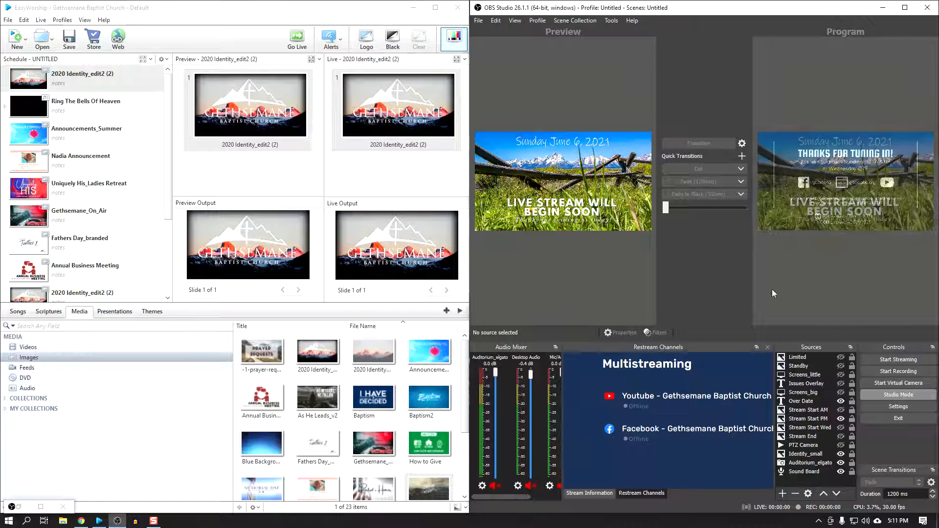
Step: Hide the Over Date and Stream Start PM sources and fade the program to the auditorium camera
click(840, 401)
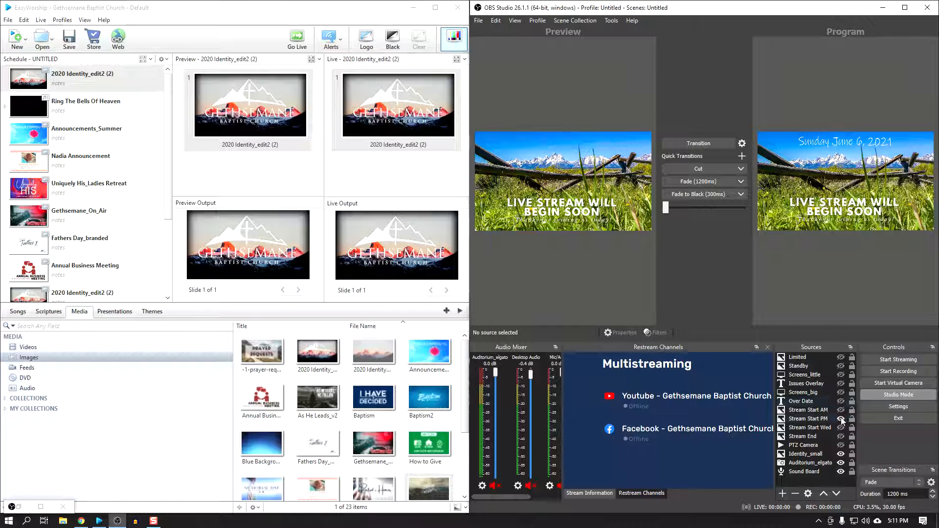
click(841, 419)
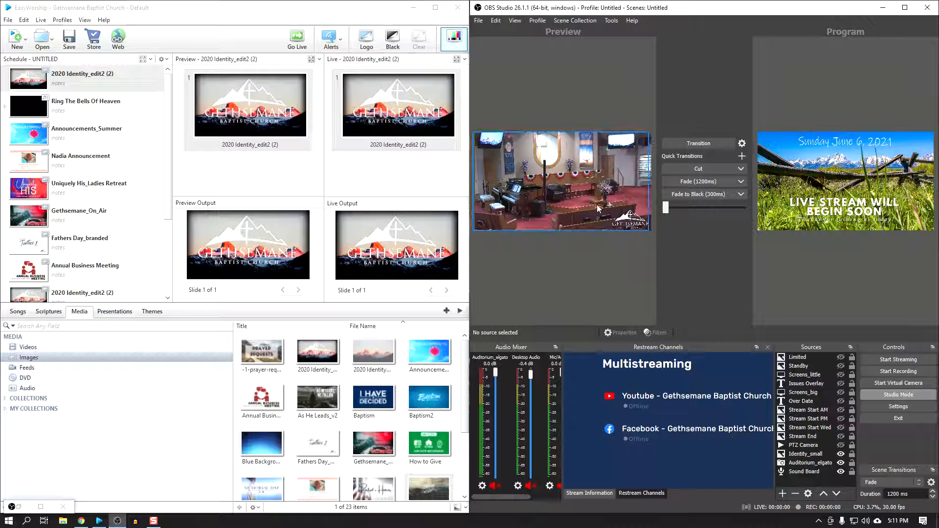
click(692, 181)
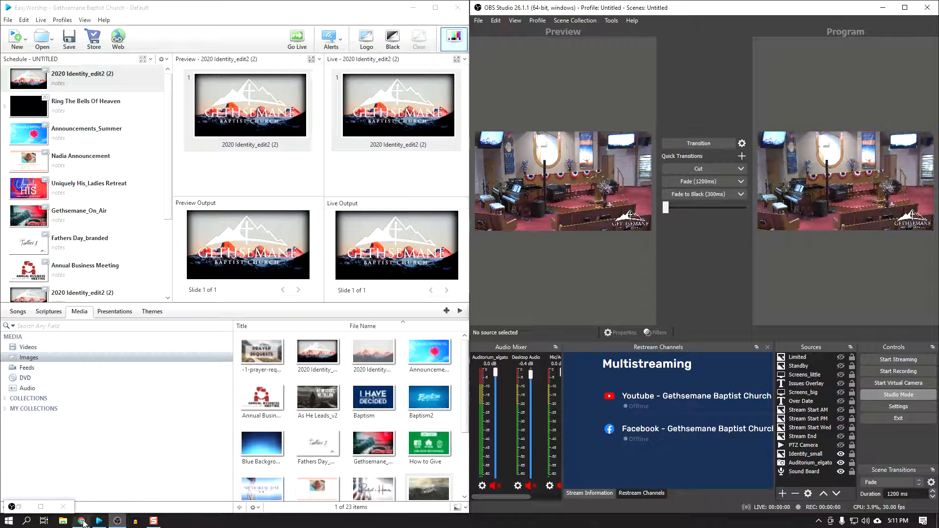
Step: Use the PTZOptics control panel to move the camera to the close pulpit view, and minimize the panel
click(41, 507)
drag(683, 3, 575, 82)
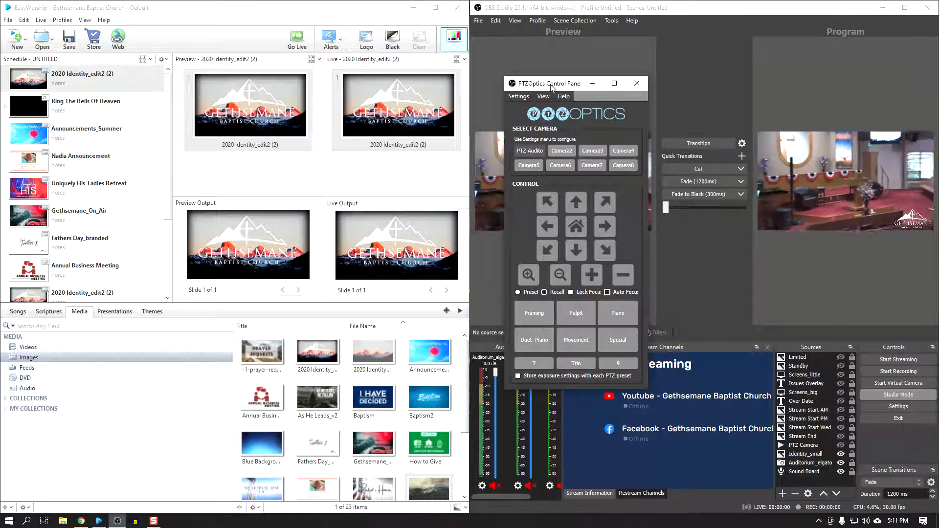
drag(620, 121, 434, 162)
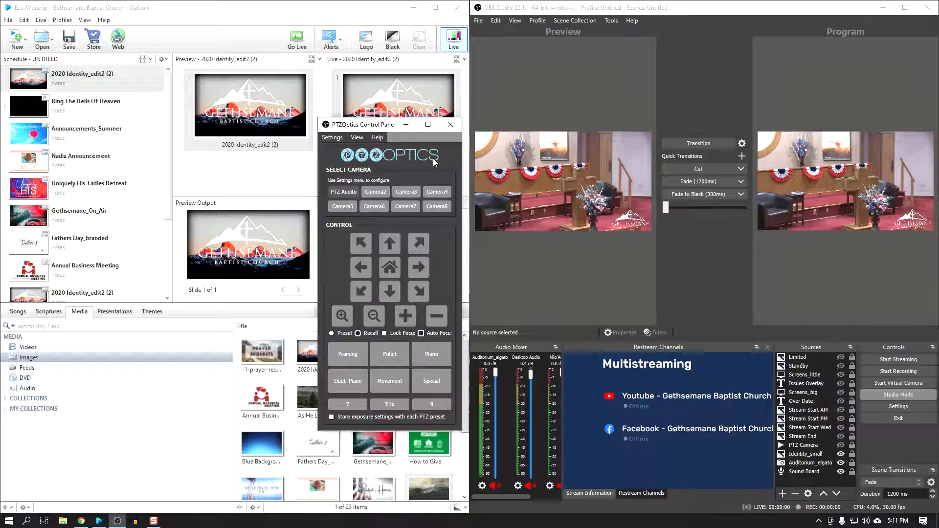
click(405, 126)
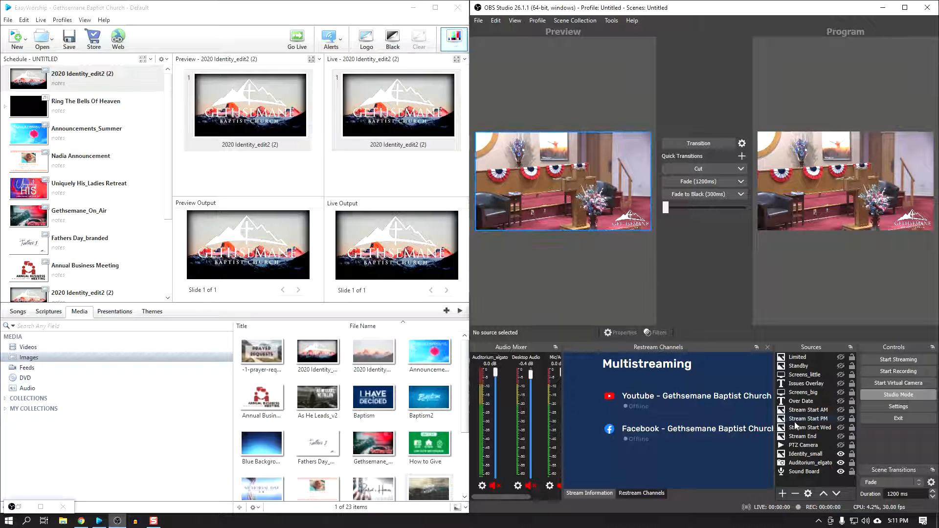
Step: Show the Screens_big source, fade it into the program, and send Ring The Bells Of Heaven live in EasyWorship
click(840, 392)
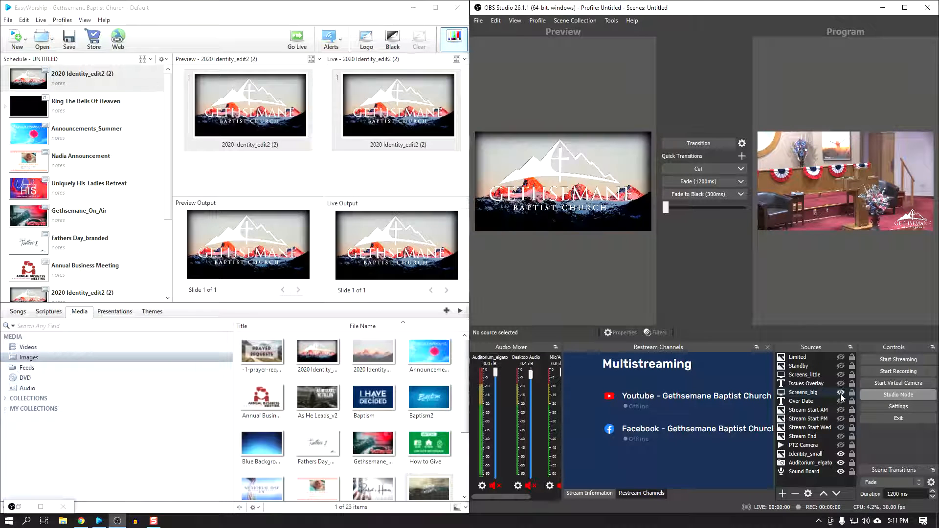
click(700, 182)
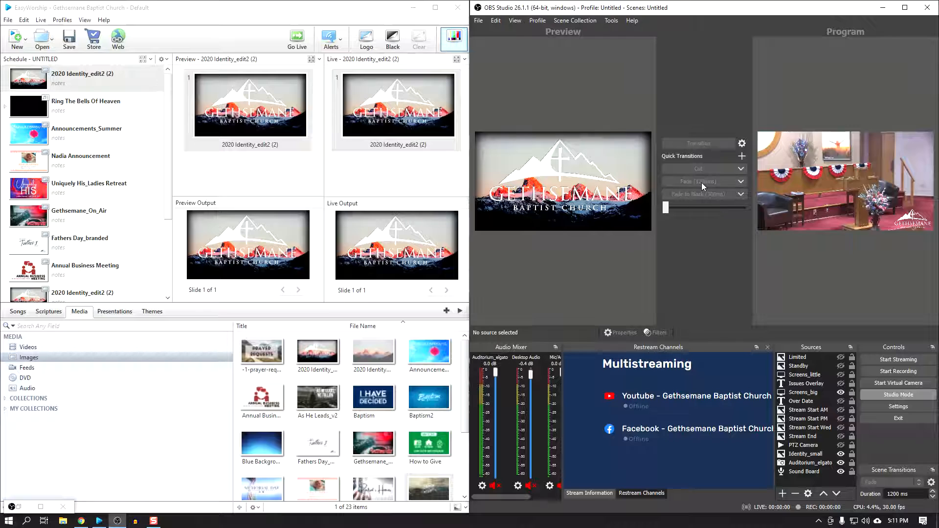
double_click(43, 113)
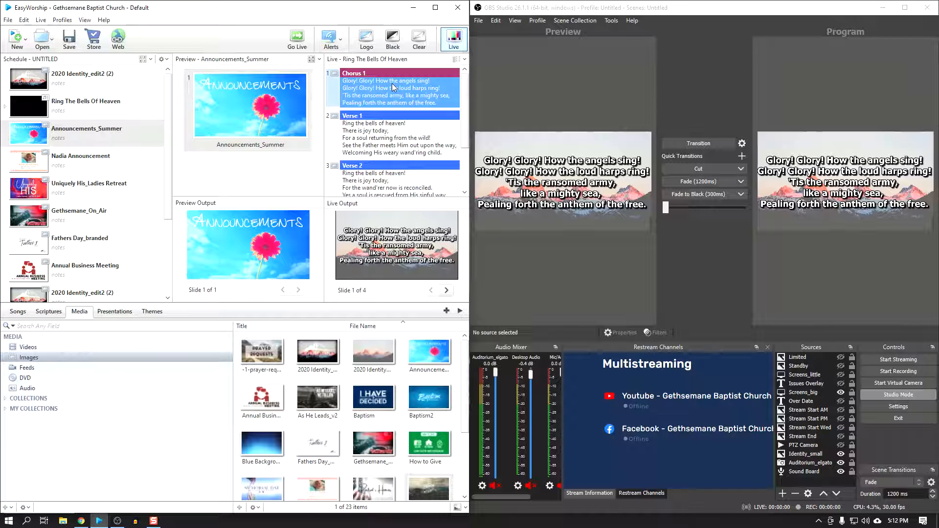
Step: Hide Screens_big in the OBS preview and run Ring The Bells Of Heaven live through Verse 1, Verse 2, Chorus 1 and Verse 3
click(841, 393)
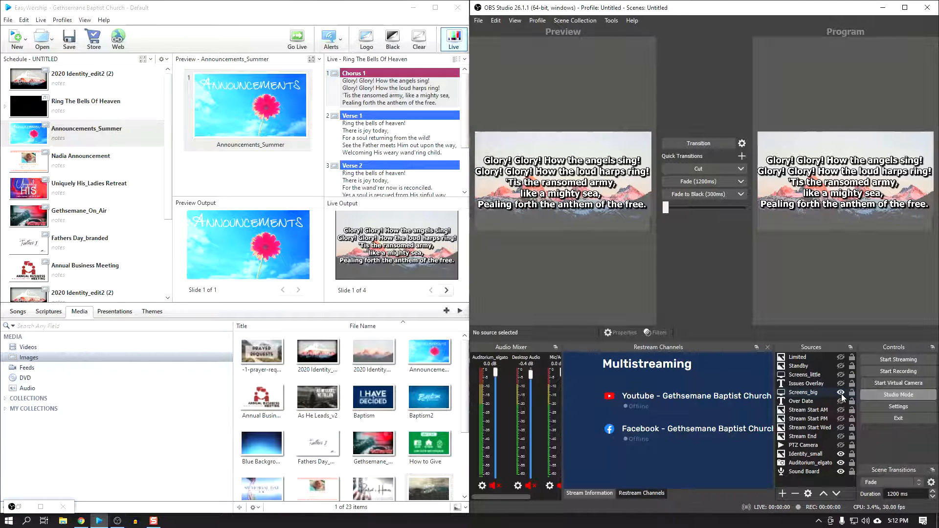
click(847, 171)
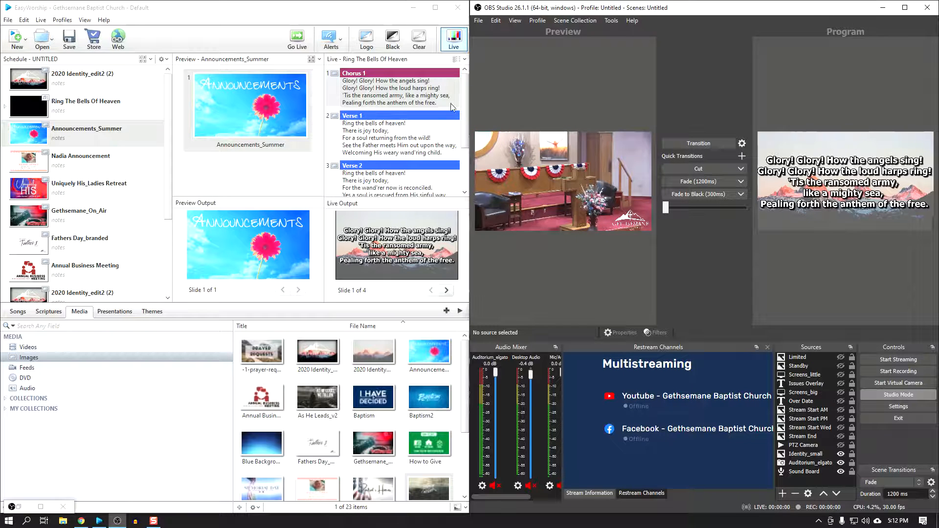
click(391, 149)
click(395, 190)
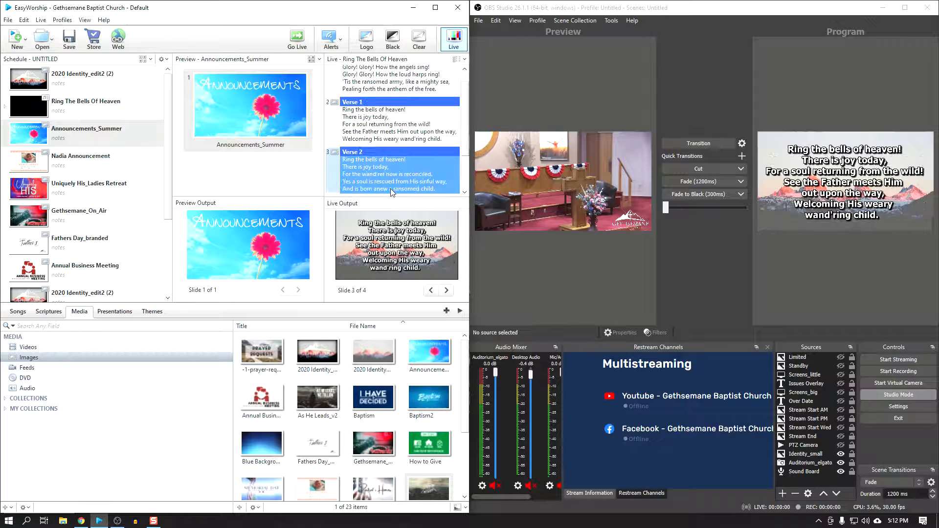
click(391, 88)
scroll(401, 140, down, 3)
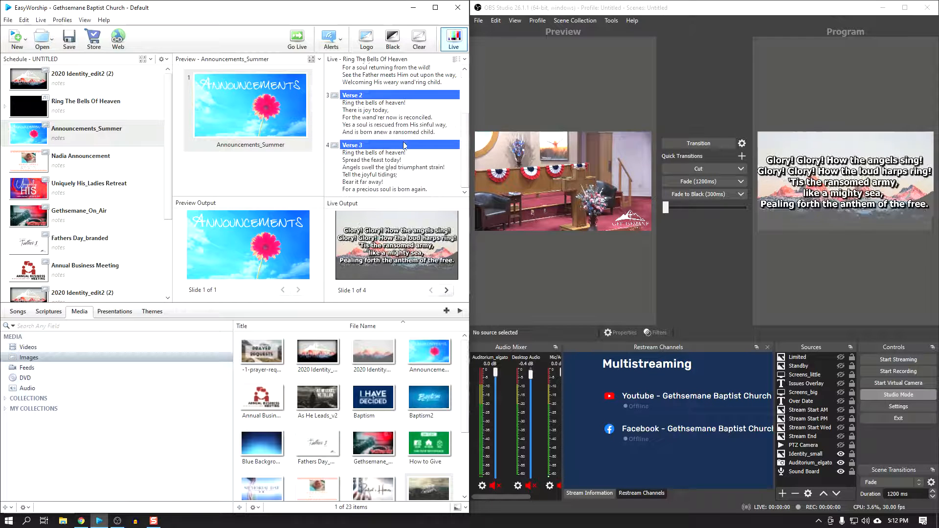
click(386, 166)
Step: Send the schedule's slides live one after another, from Announcements_Summer through Uniquely His_Ladies Retreat
double_click(46, 142)
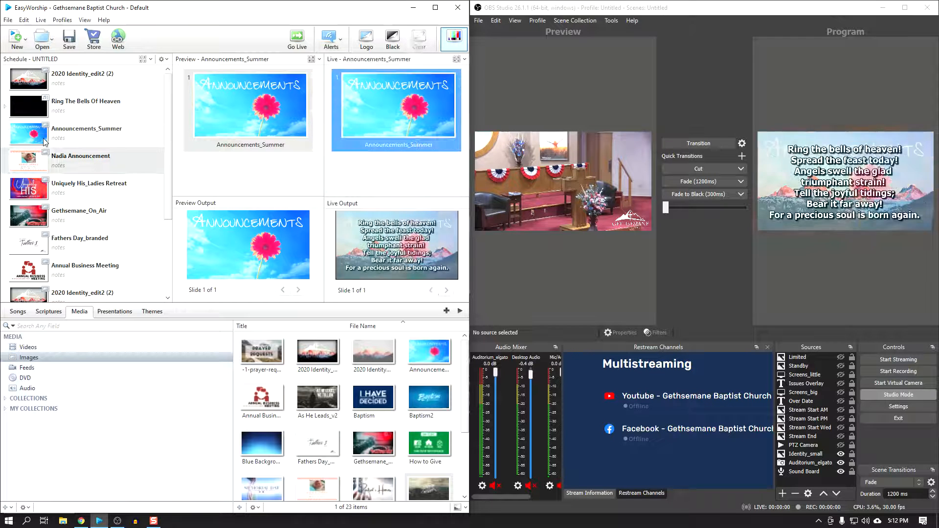
click(398, 101)
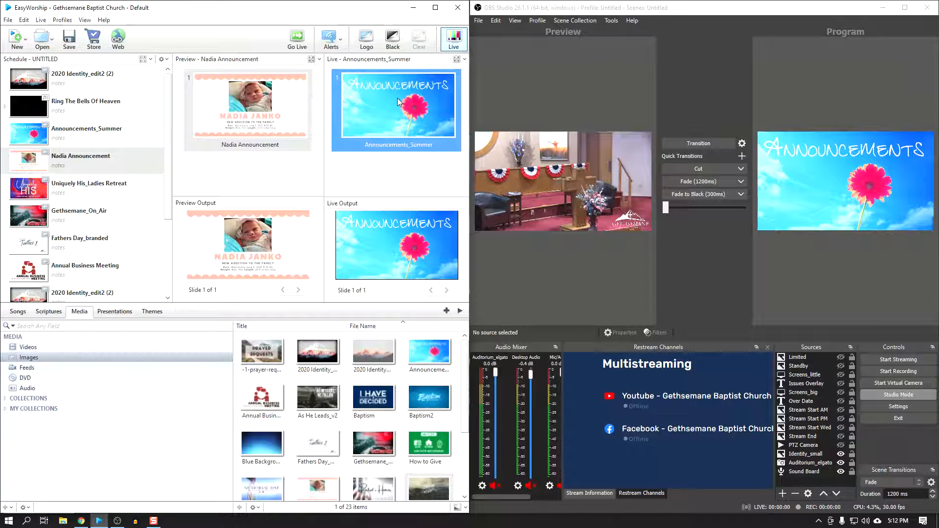
click(853, 193)
double_click(31, 168)
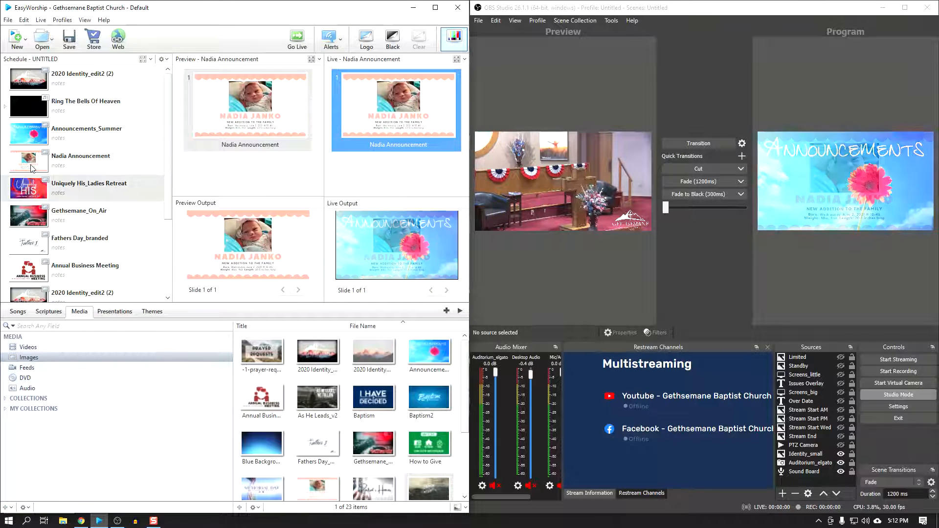
click(33, 193)
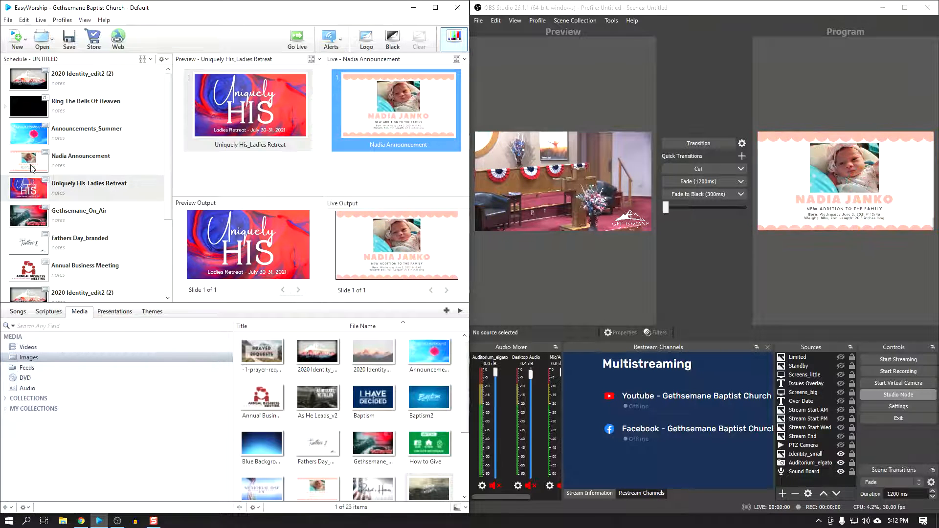
double_click(35, 193)
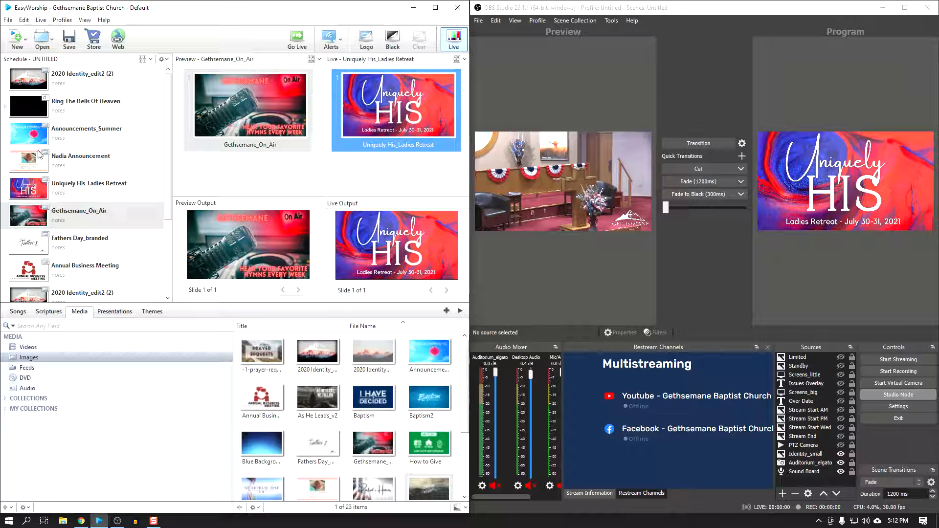
Step: Send the first 2020 Identity_edit2 (2) slide live and fade the OBS program to the camera with Screens_little shown
double_click(36, 81)
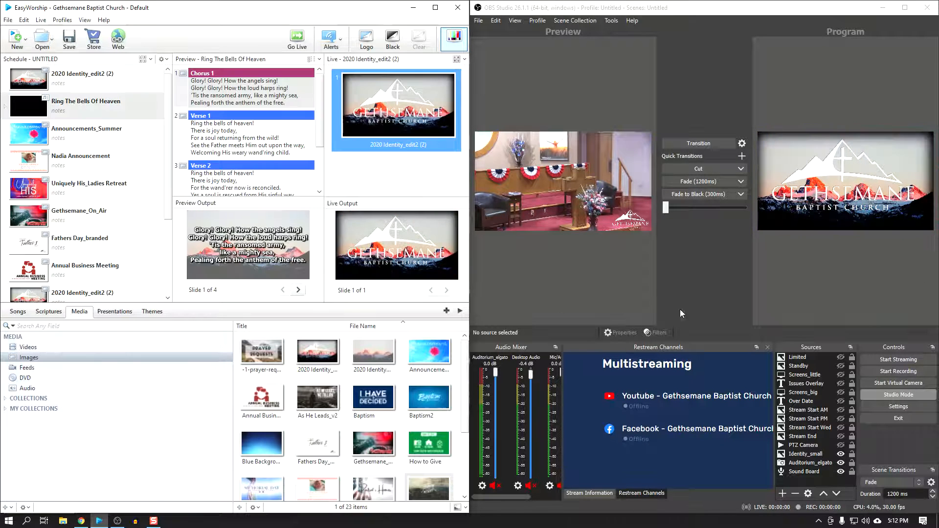
click(841, 375)
click(707, 185)
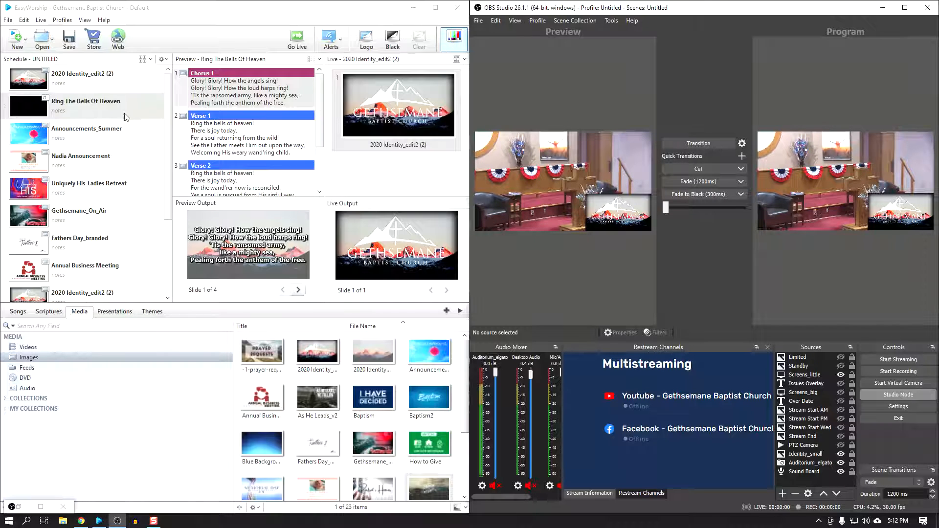
Step: Send Ring The Bells Of Heaven live and go through Verse 1 and Verse 2 back to Chorus 1
double_click(243, 91)
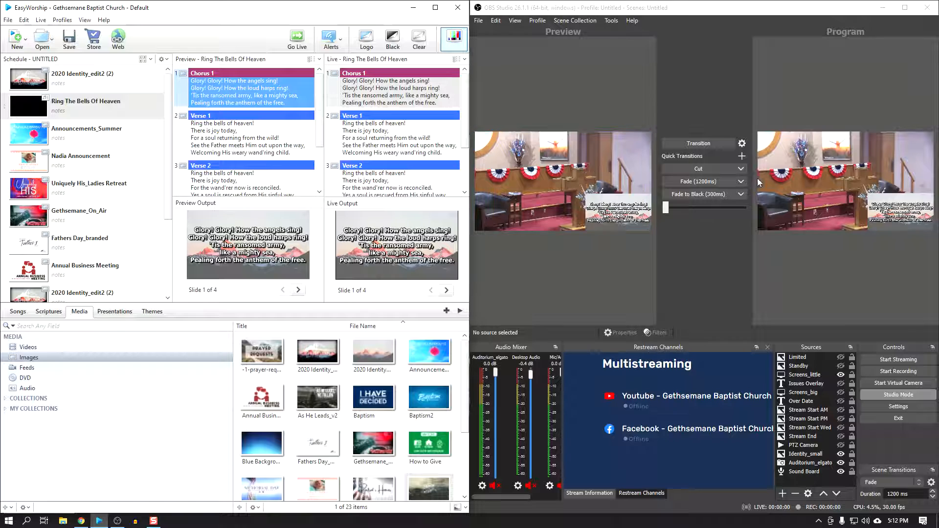
click(370, 139)
click(386, 185)
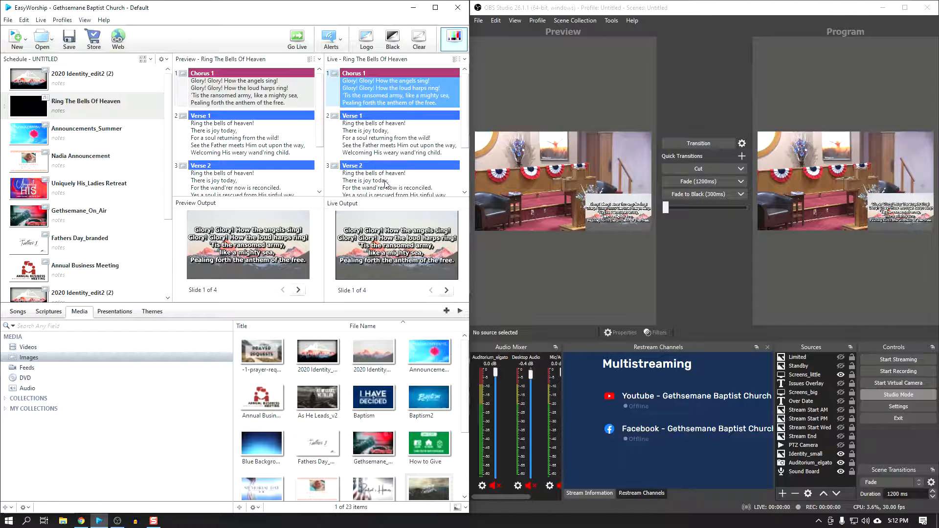
click(385, 92)
Step: Hide Screens_little, fade the program to the camera alone, and send the first 2020 Identity_edit2 (2) slide live
click(841, 375)
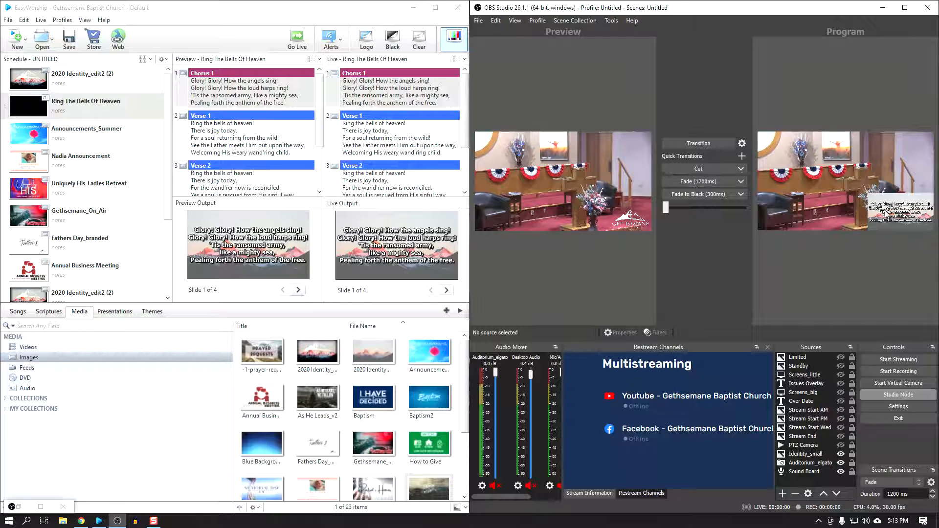
click(694, 181)
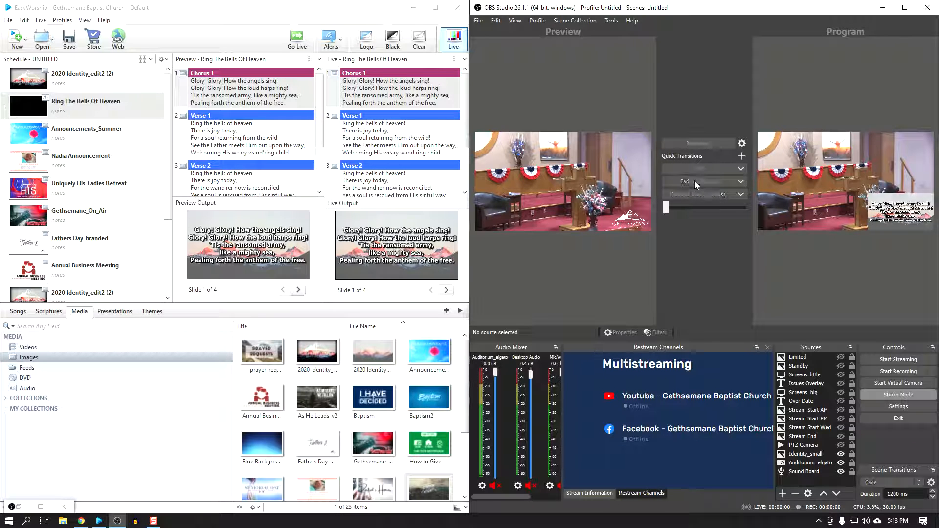
double_click(31, 80)
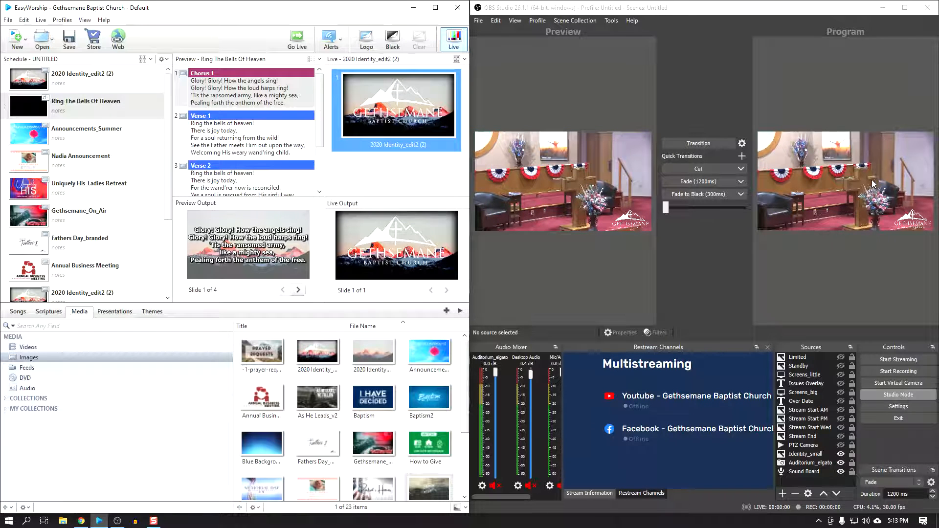
Step: Show Screens_big, fade it into the program, and send Uniquely His_Ladies Retreat live in EasyWorship
click(407, 109)
click(841, 394)
click(688, 182)
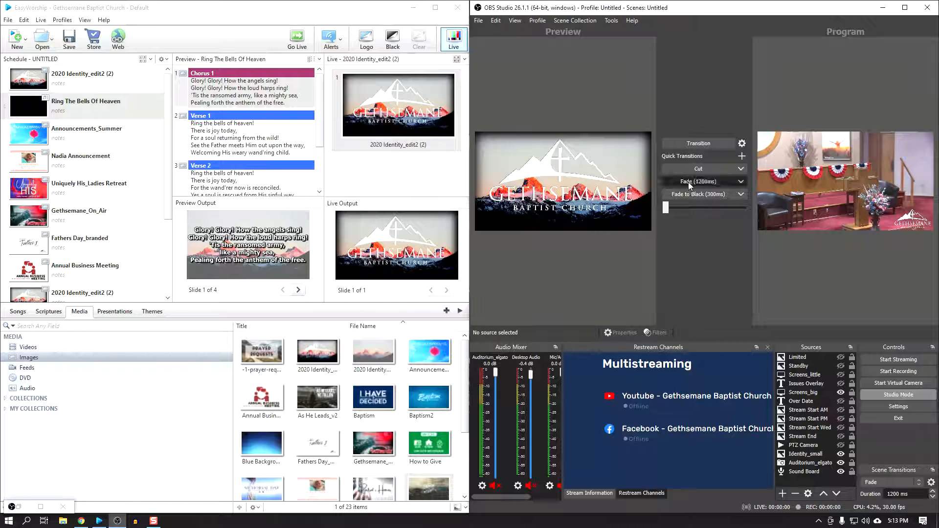
click(27, 188)
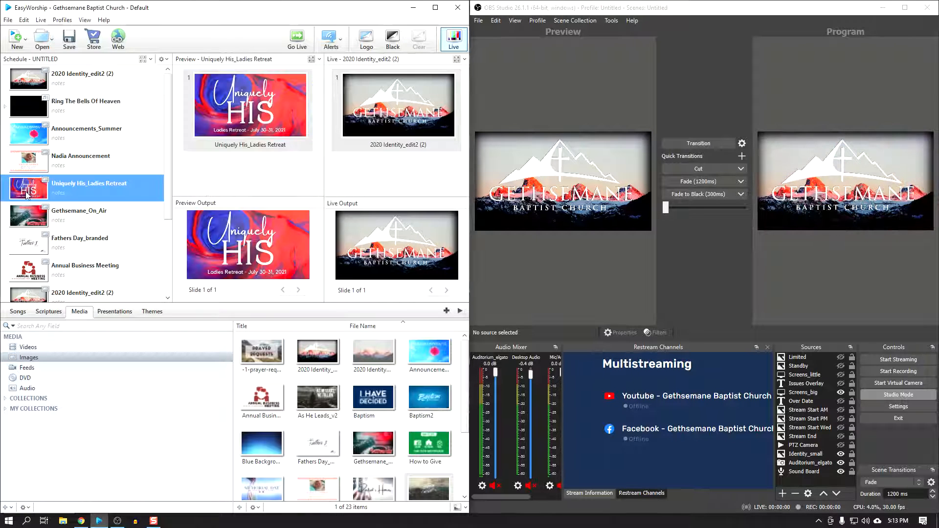
double_click(29, 191)
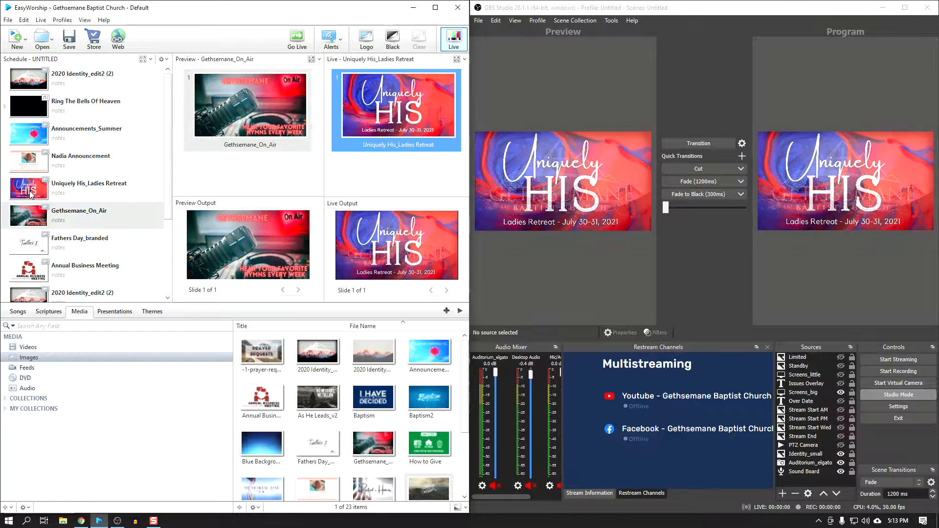
Step: Fade the program from Screens_big to the camera with Screens_little, and send Annual Business Meeting and Fathers Day_branded live in EasyWorship
click(842, 405)
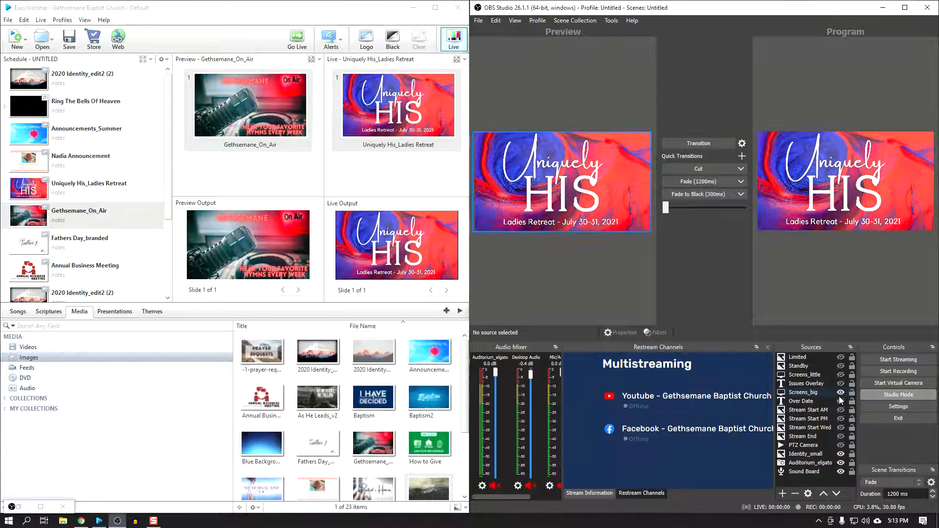
click(840, 392)
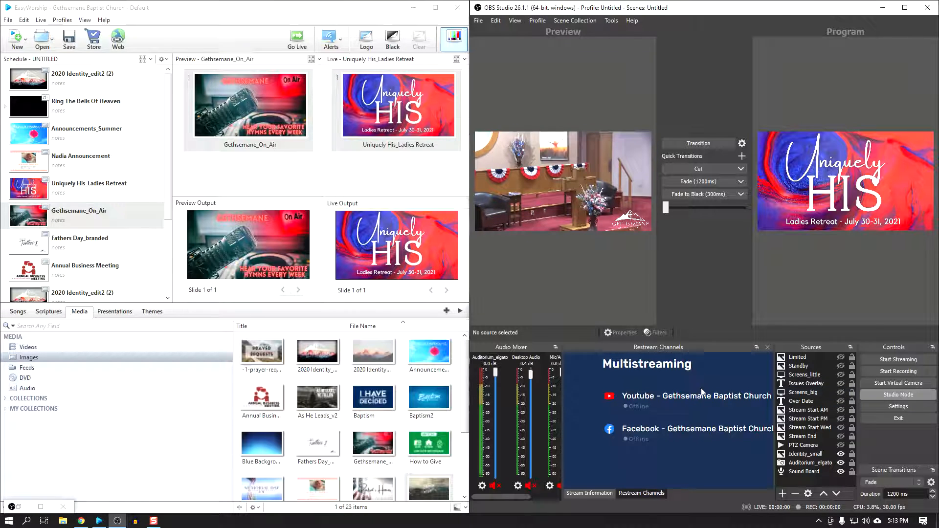
click(841, 375)
click(692, 181)
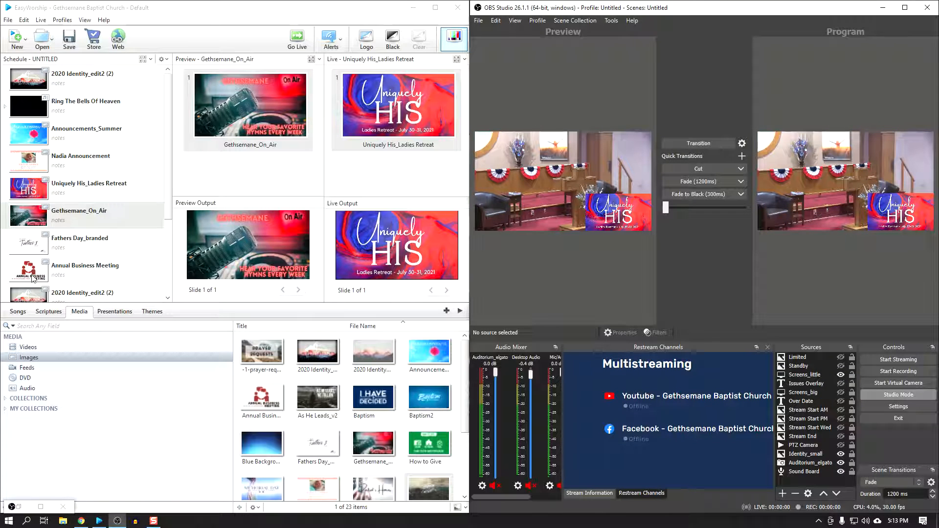
double_click(33, 278)
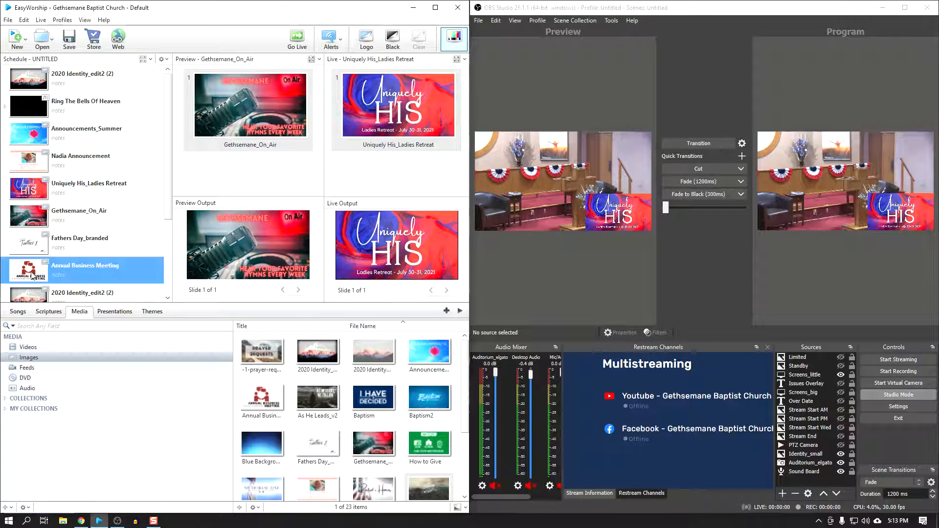
double_click(31, 235)
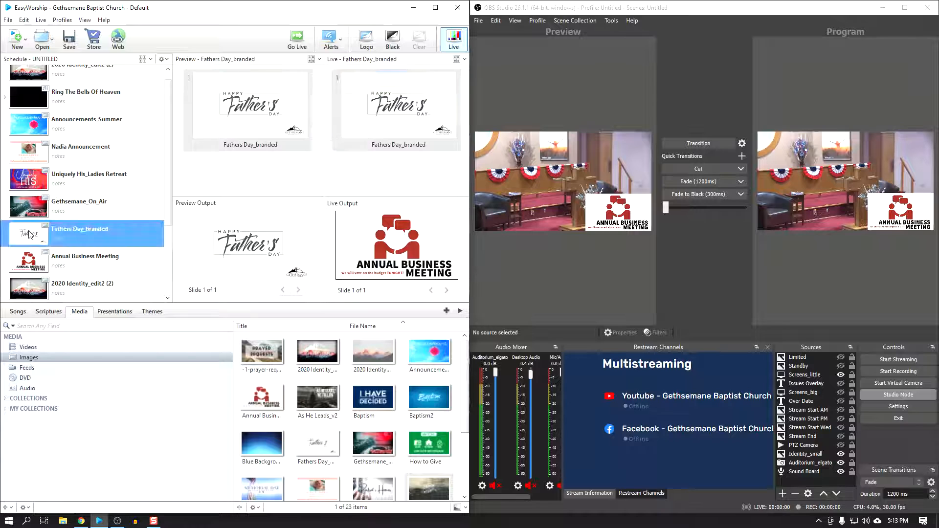
Step: Send Gethsemane_On_Air and Uniquely His_Ladies Retreat live in EasyWorship, one after the other
click(32, 209)
double_click(32, 209)
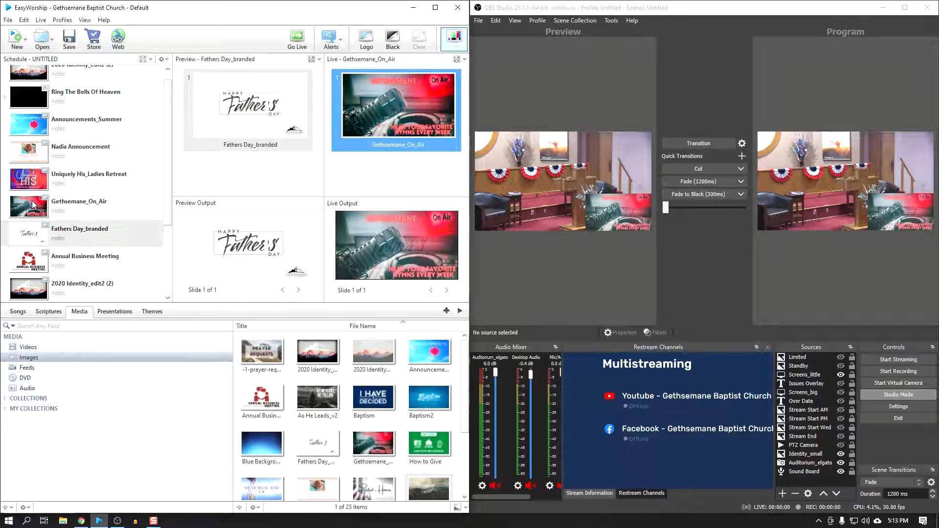
double_click(34, 177)
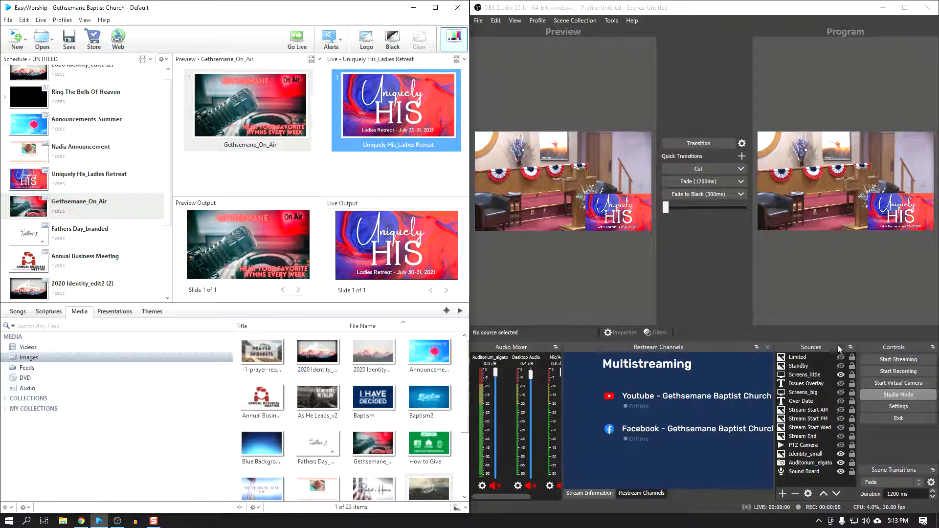
Step: Hide Screens_little, fade the program to the camera alone, and send the 2020 Identity_edit2 (2) slide after Annual Business Meeting live
click(841, 375)
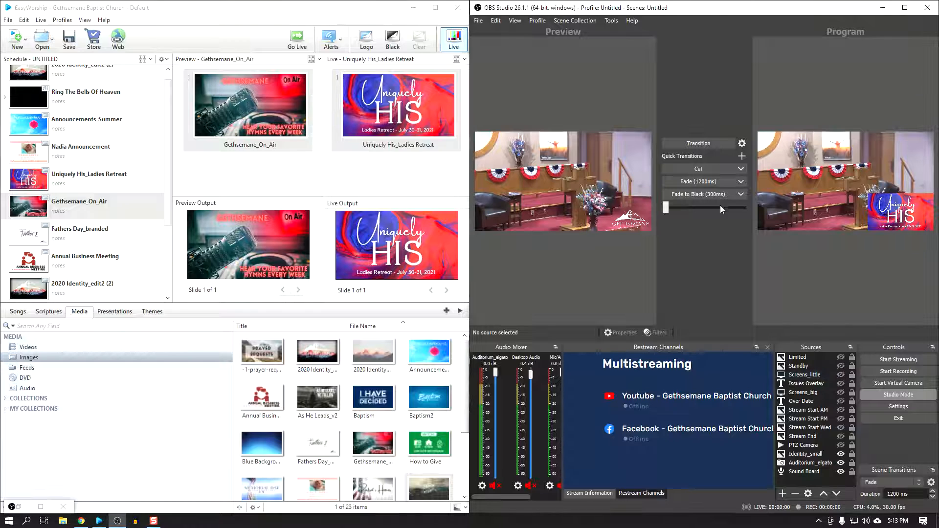
click(707, 181)
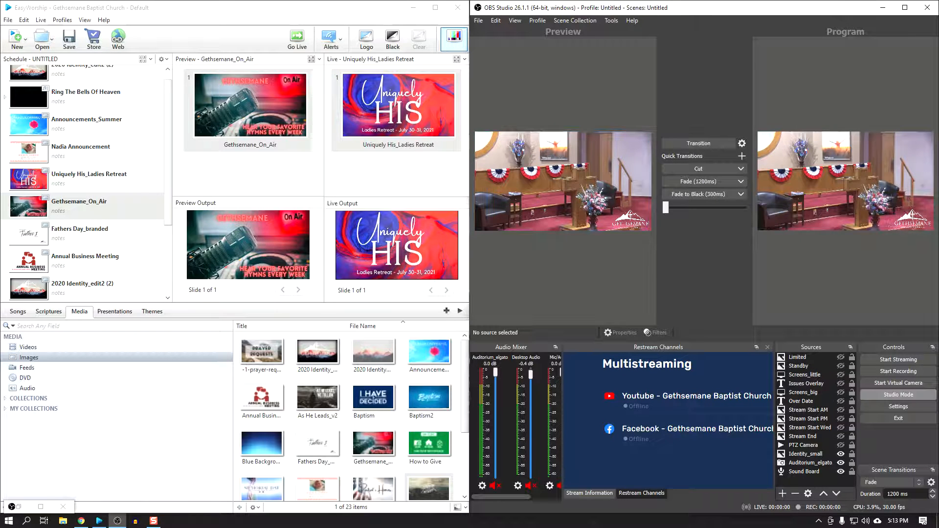
click(48, 273)
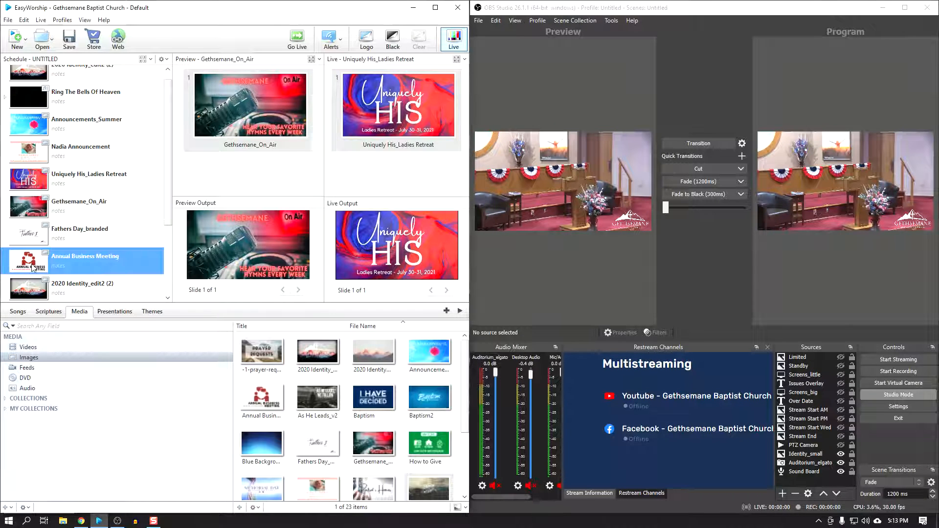
scroll(44, 220, down, 2)
click(31, 180)
double_click(31, 180)
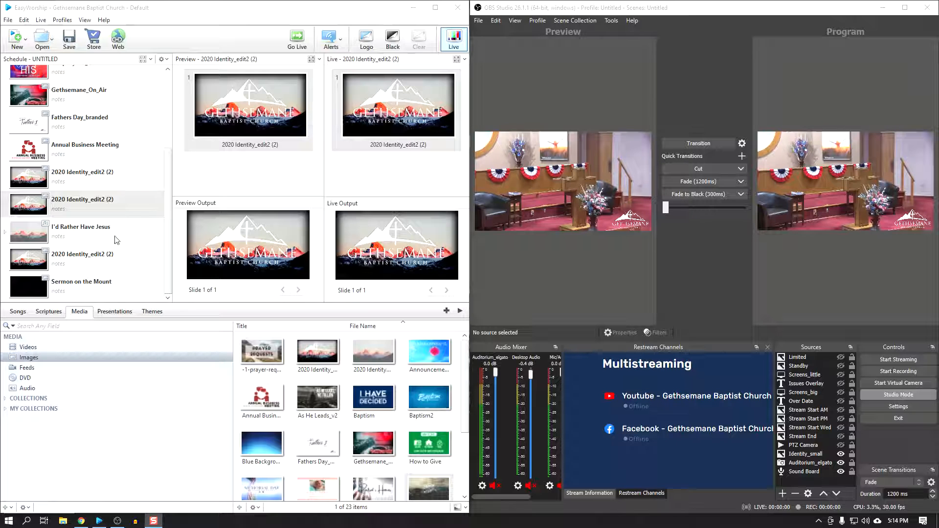
Step: Send Sermon on the Mount live in EasyWorship, then show Screens_big in OBS and fade it into the program
click(36, 208)
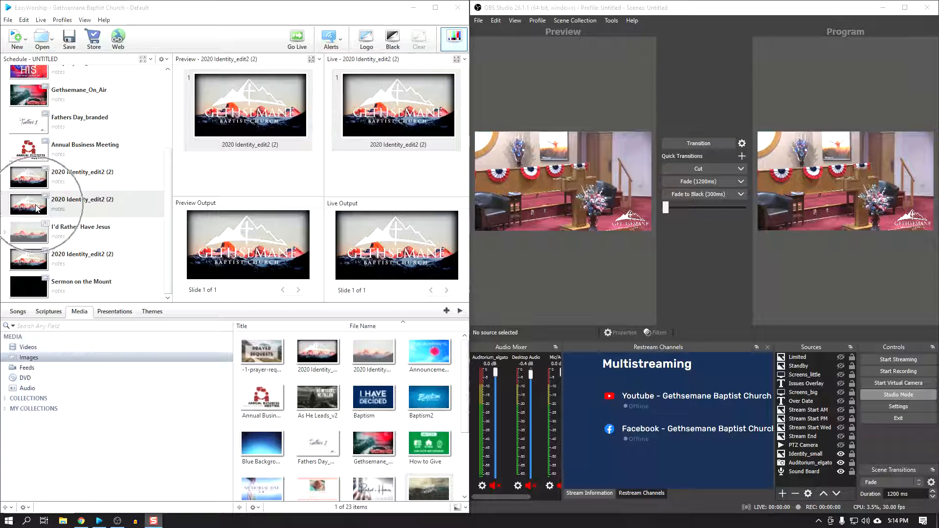
click(92, 206)
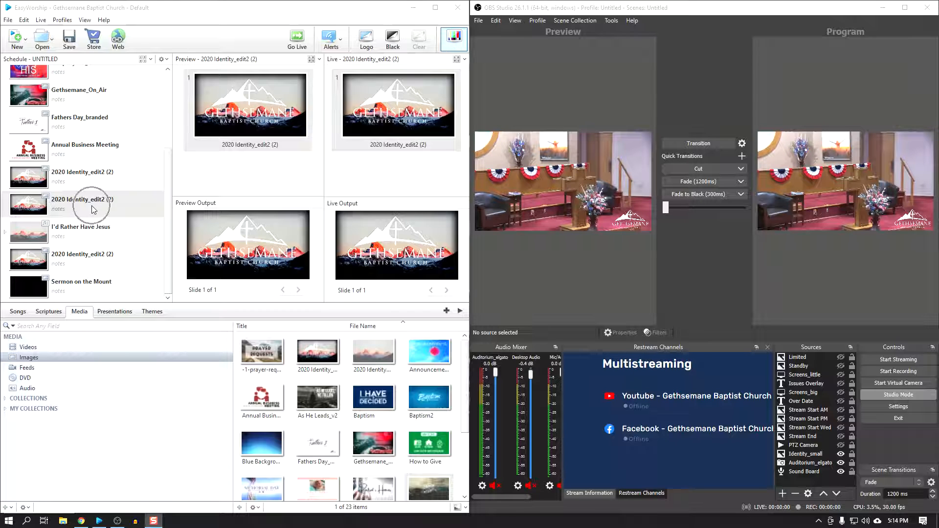
double_click(32, 285)
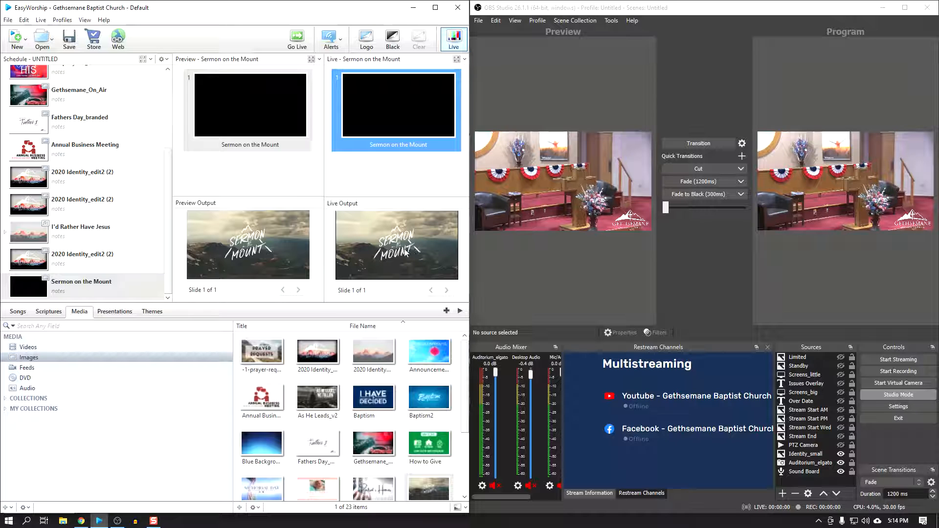
click(403, 248)
click(841, 392)
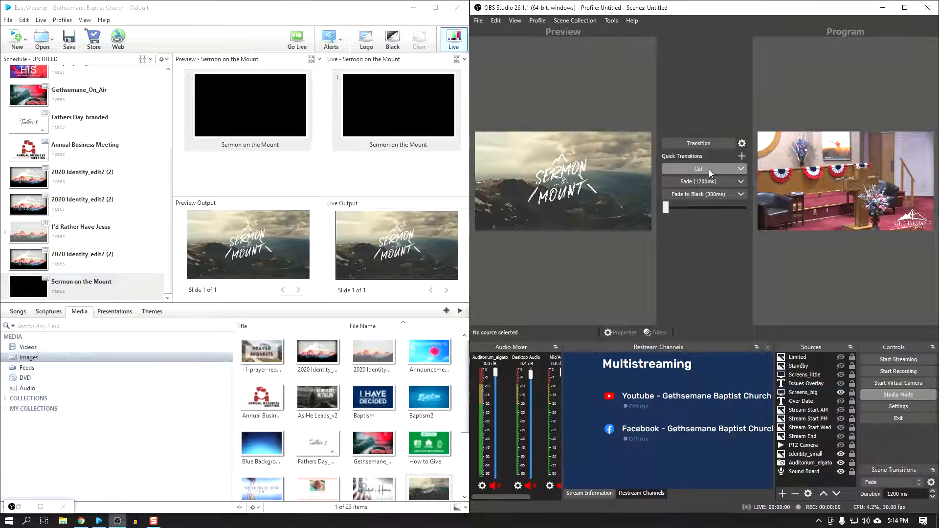
click(706, 187)
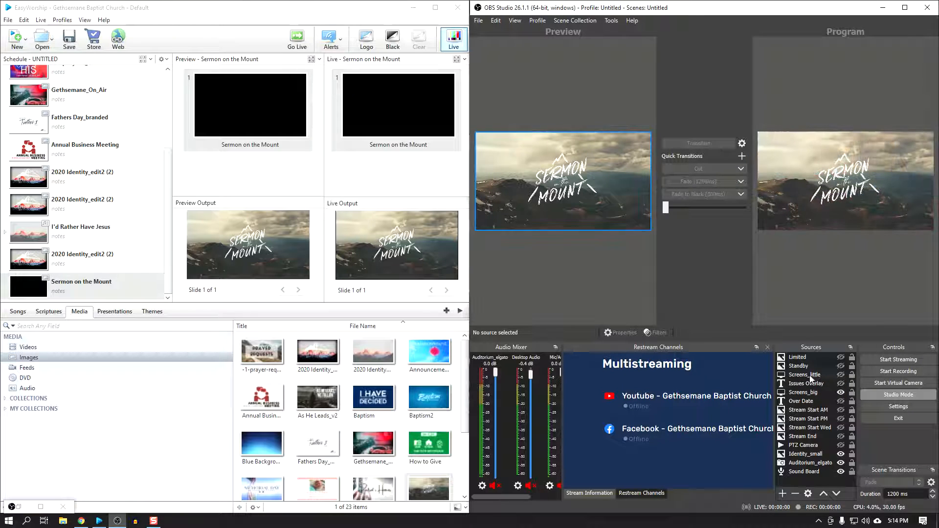
Step: Hide Screens_big, show Screens_little over the camera, and fade that view into the program
click(840, 392)
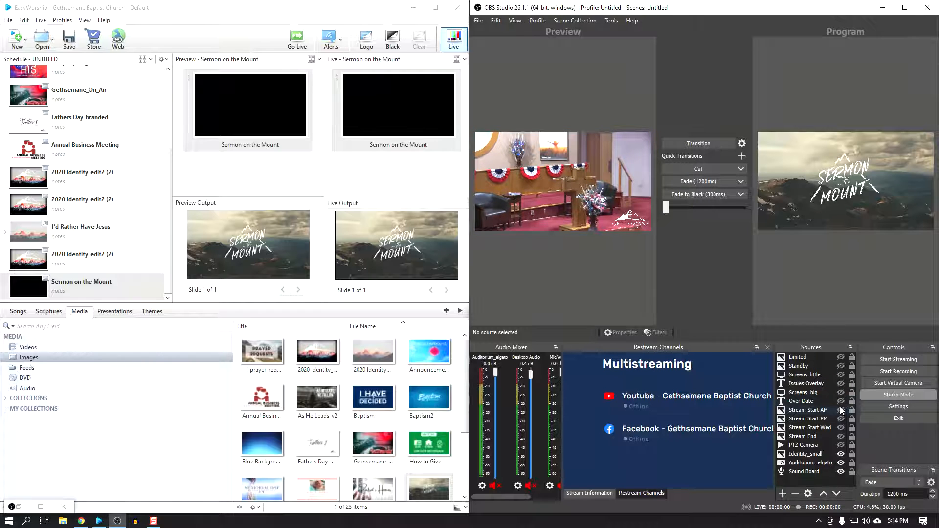
click(841, 374)
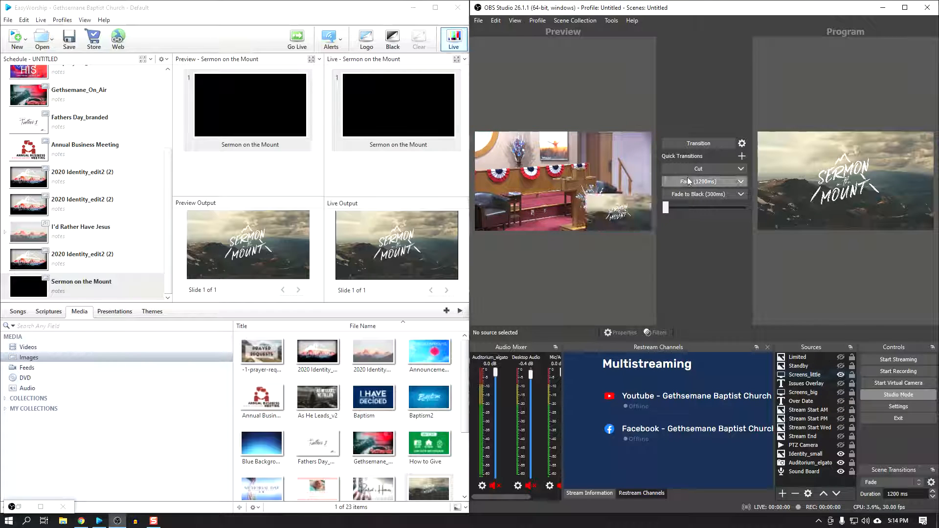
click(687, 180)
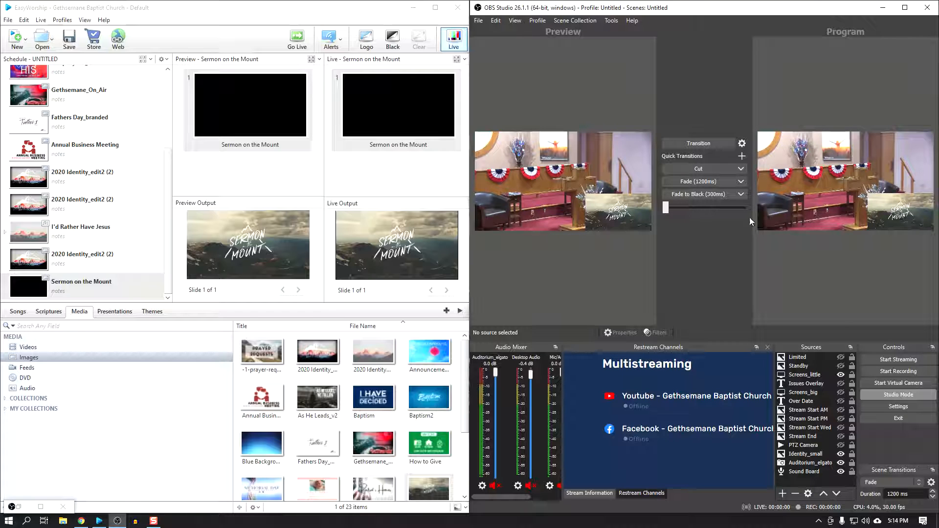
Step: Hide Screens_little in the preview and send the 2020 Identity_edit2 (2) slide just above Sermon on the Mount live in EasyWorship
click(840, 375)
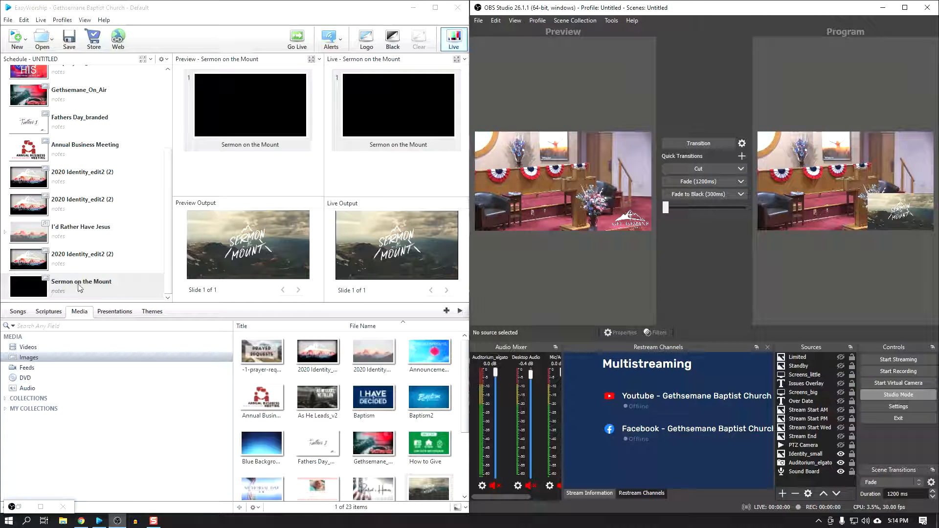
click(34, 262)
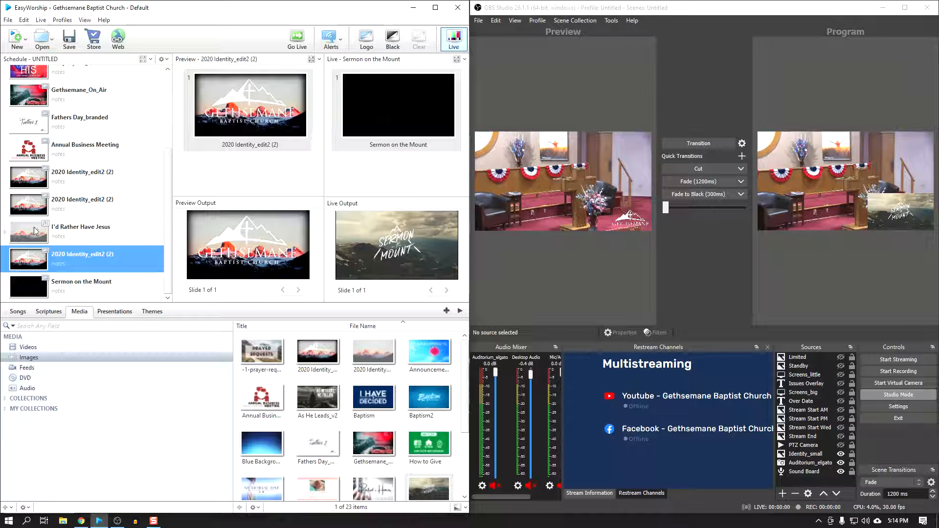
double_click(38, 258)
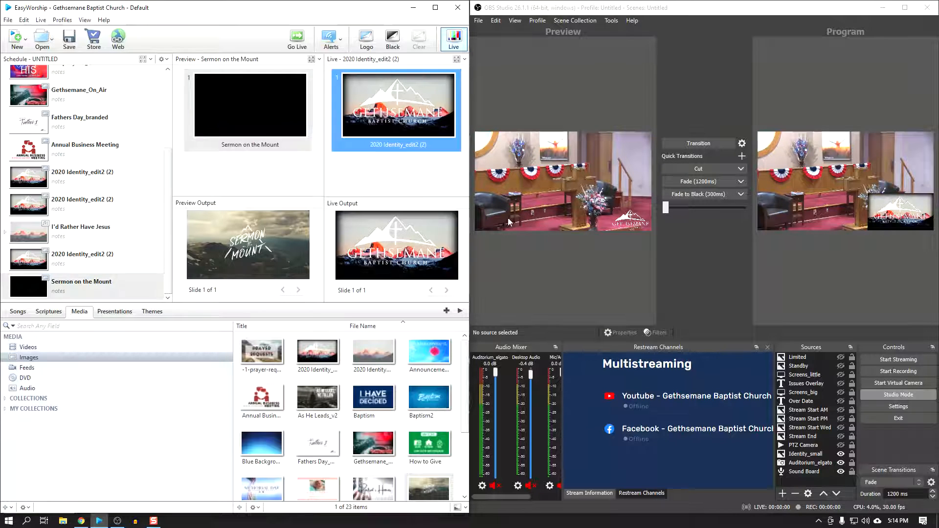